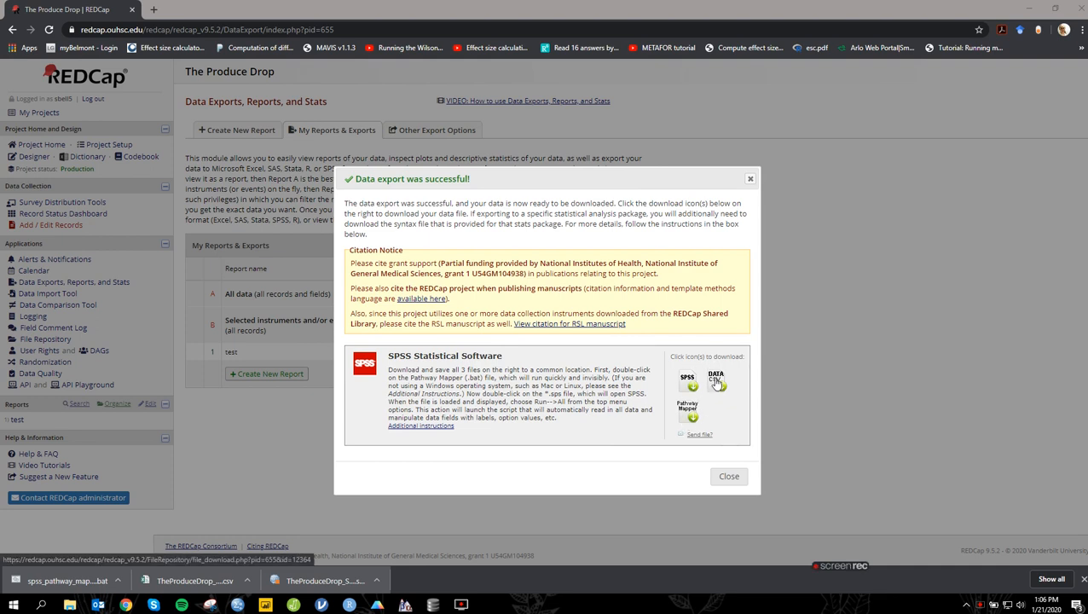
Minimize the REDCap browser window and the open SPSS windows to show the desktop with the downloaded export files.
click(1035, 6)
click(1030, 9)
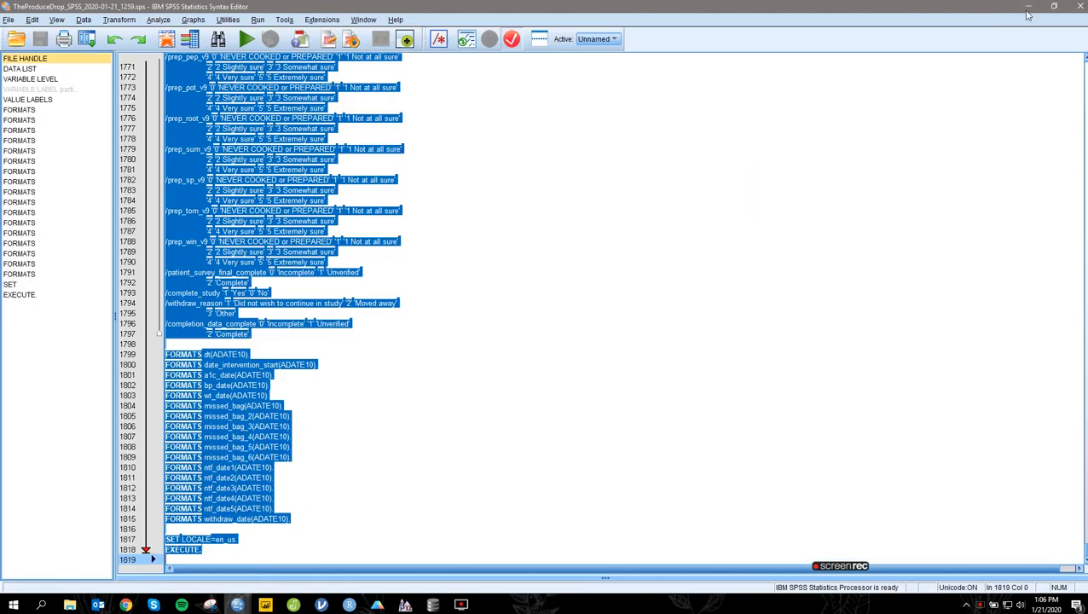
click(1031, 10)
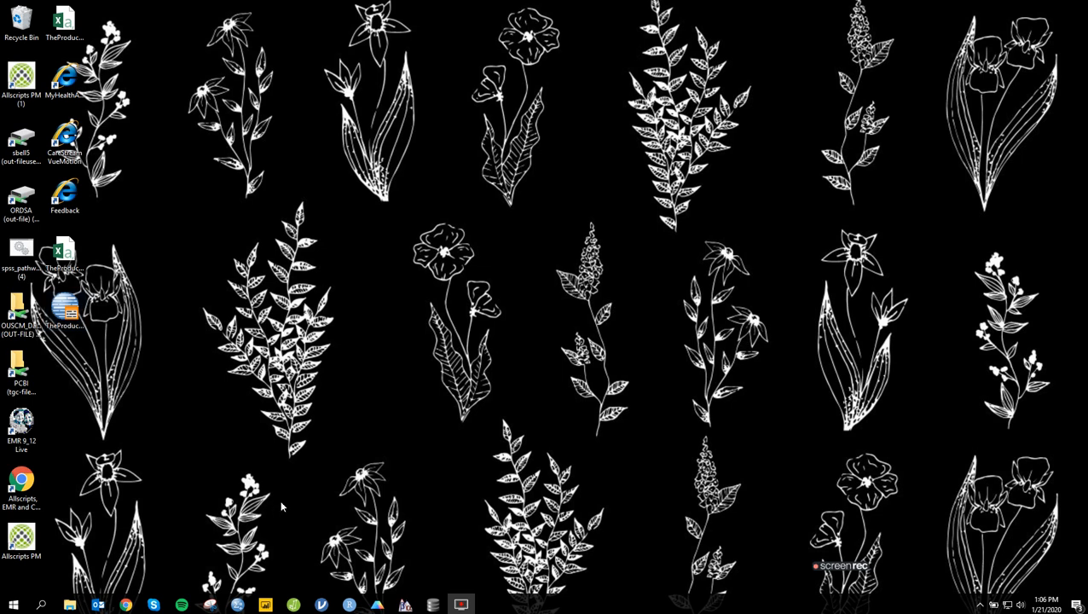
Bring up the TheProduceDrop syntax file and review its code back to the FILE HANDLE line at the start.
mouse_move(237, 605)
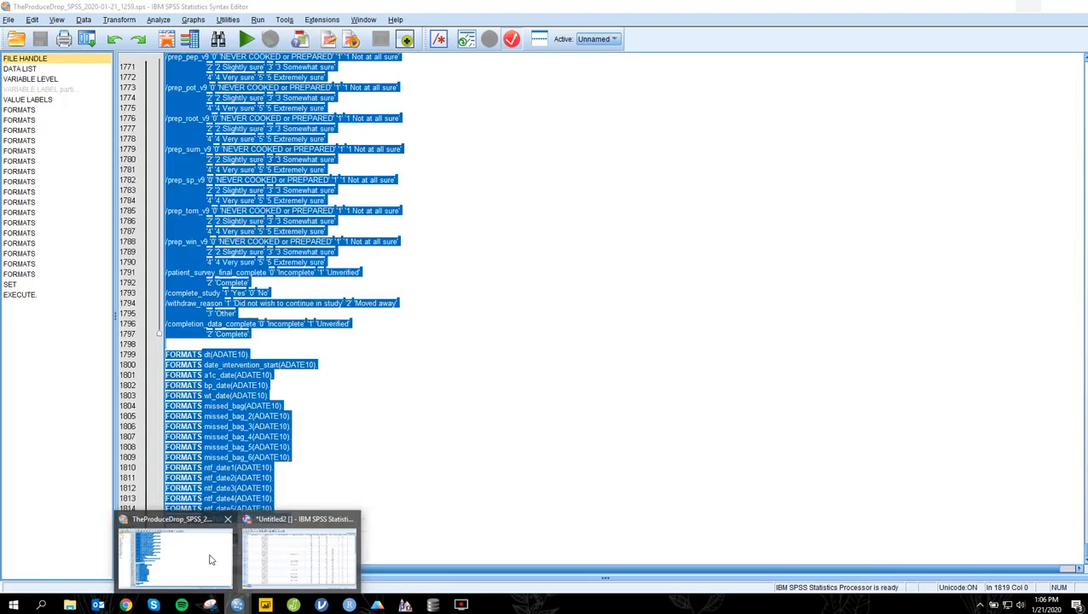
click(212, 558)
click(569, 332)
scroll(557, 327, up, 20)
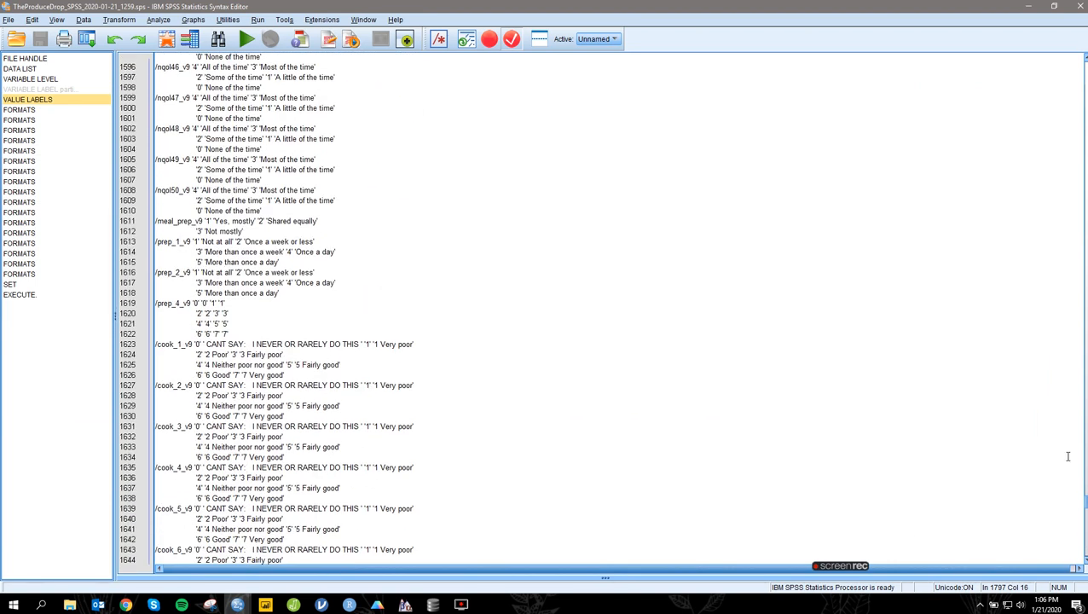
drag(1084, 504, 1086, 62)
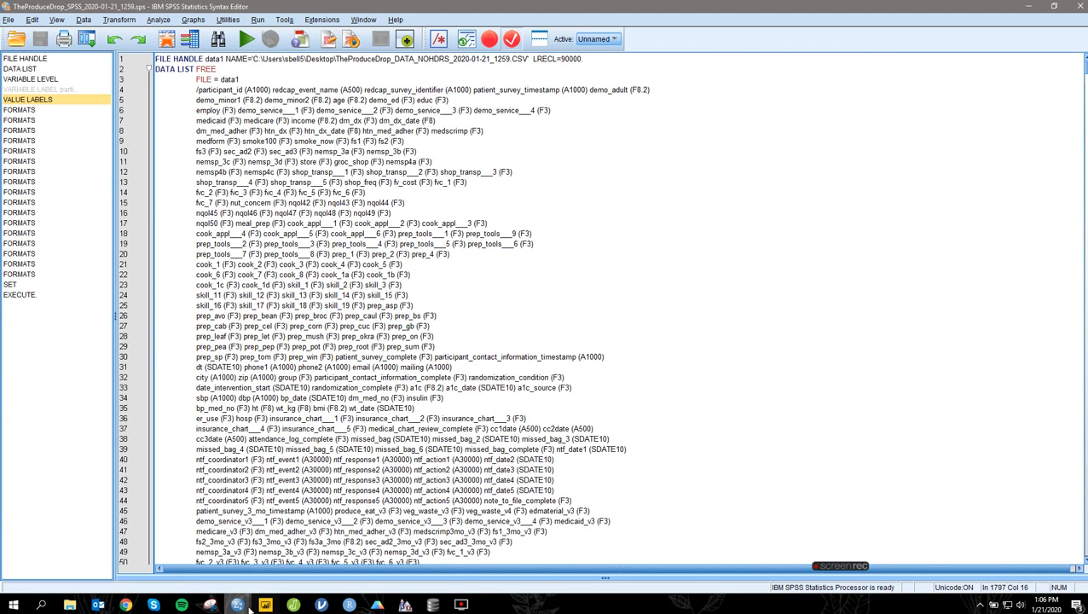
Save the untitled dataset as "012120 produce drop prelim data" in the 012120 produce drop data pull folder, replacing the existing file.
mouse_move(238, 606)
click(294, 558)
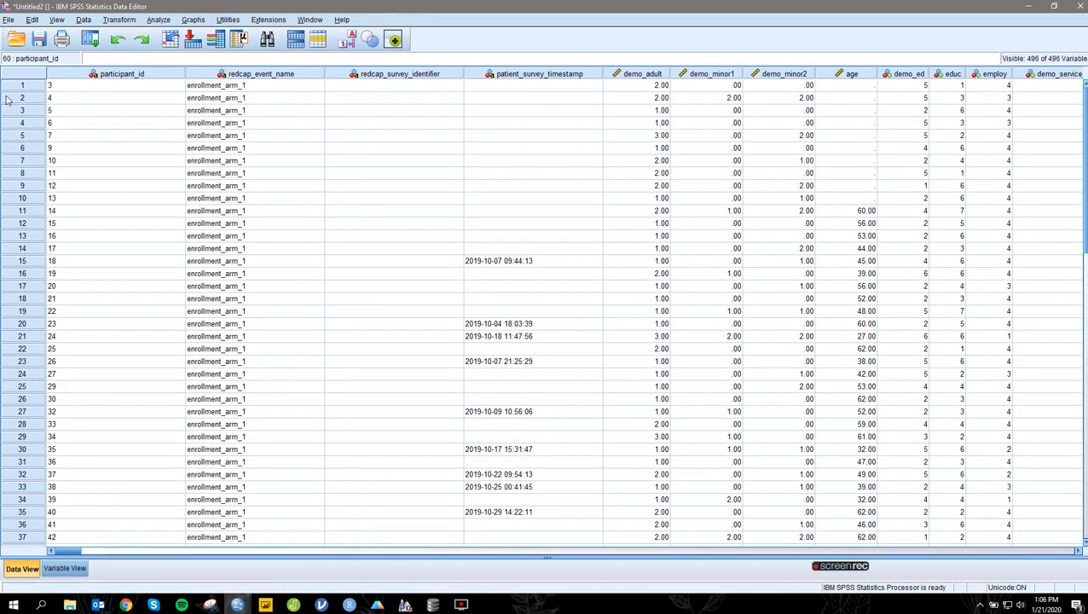
drag(27, 12, 59, 1)
click(10, 20)
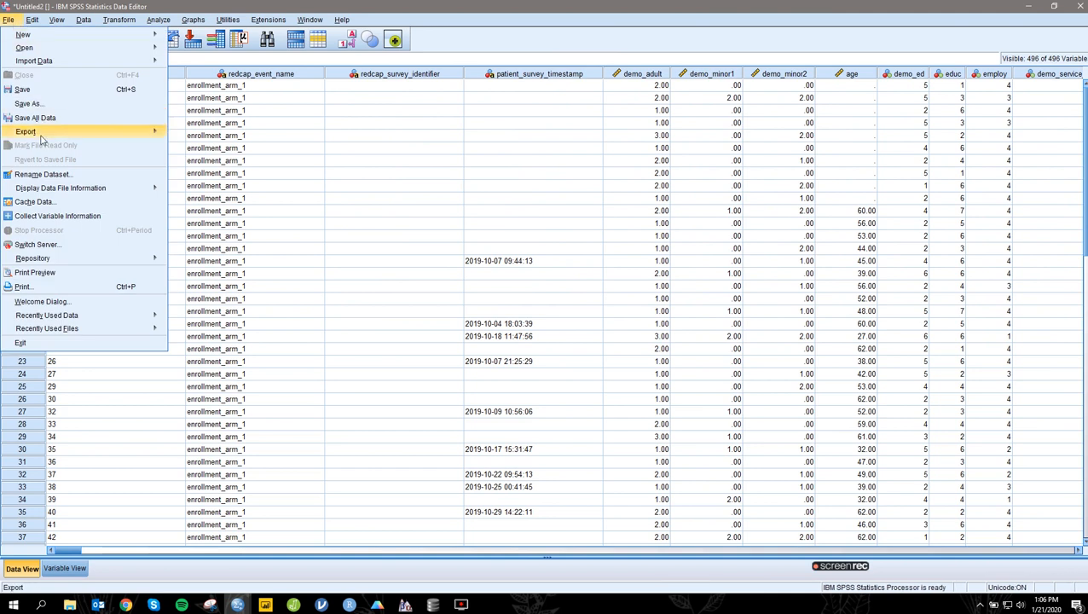
key(Return)
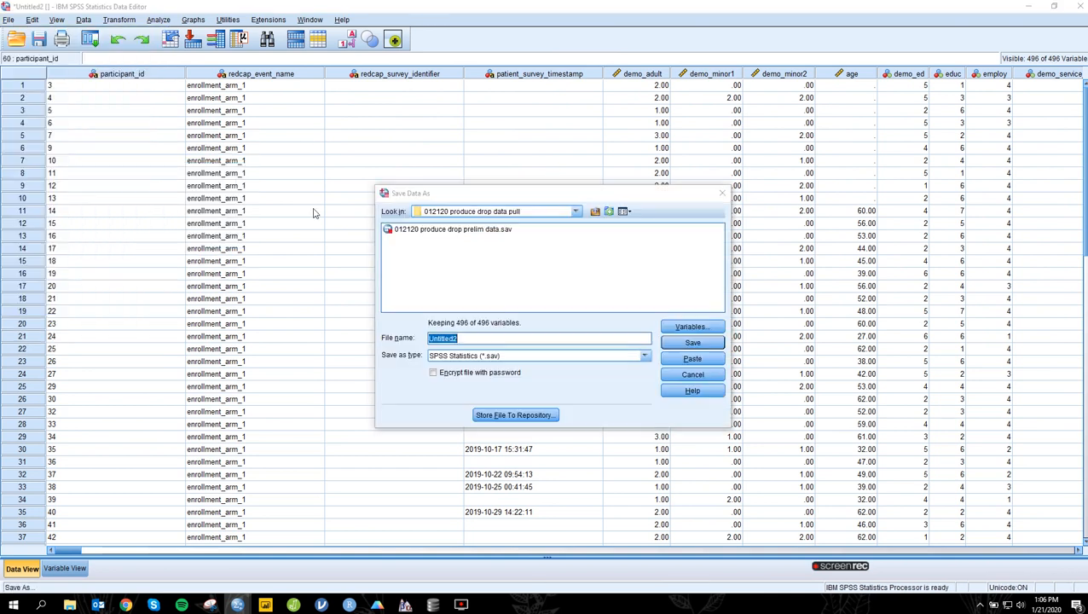
text(0121)
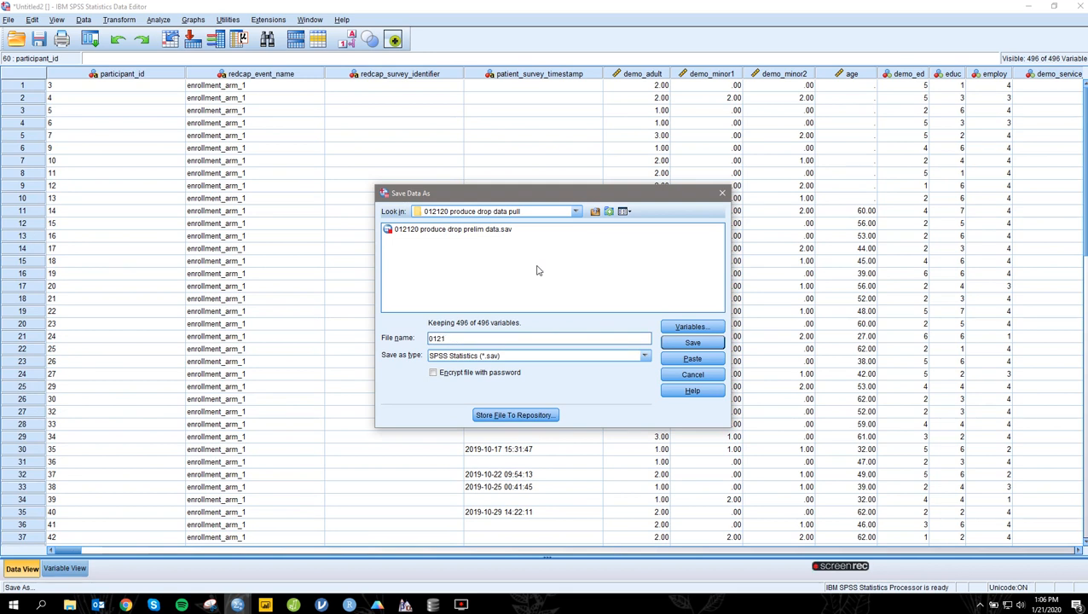
text(20 produce drop per)
key(BackSpace)
key(BackSpace)
text(relim data)
click(692, 341)
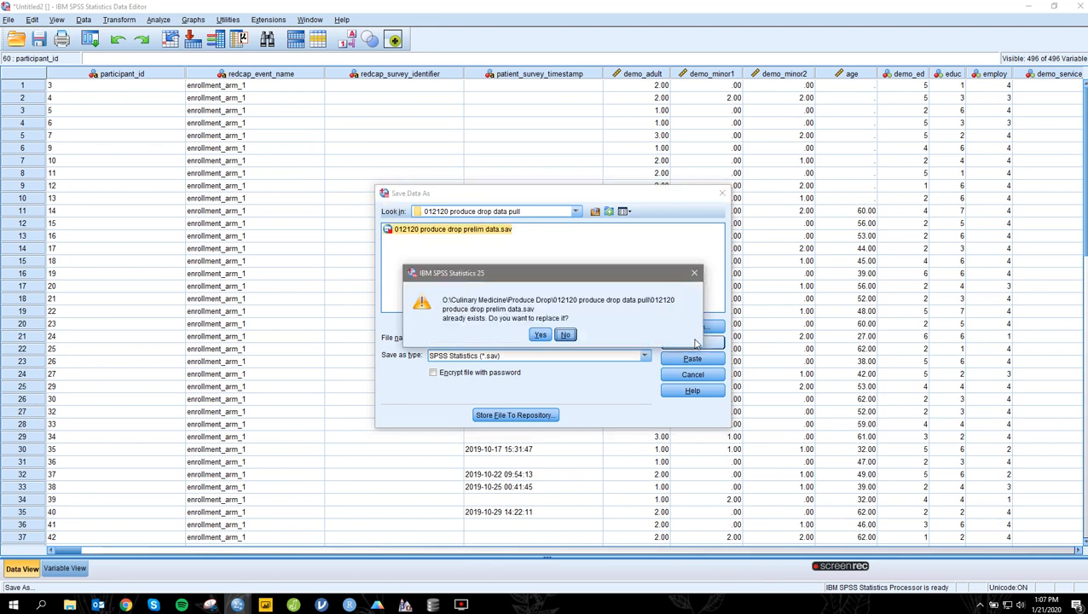
click(540, 335)
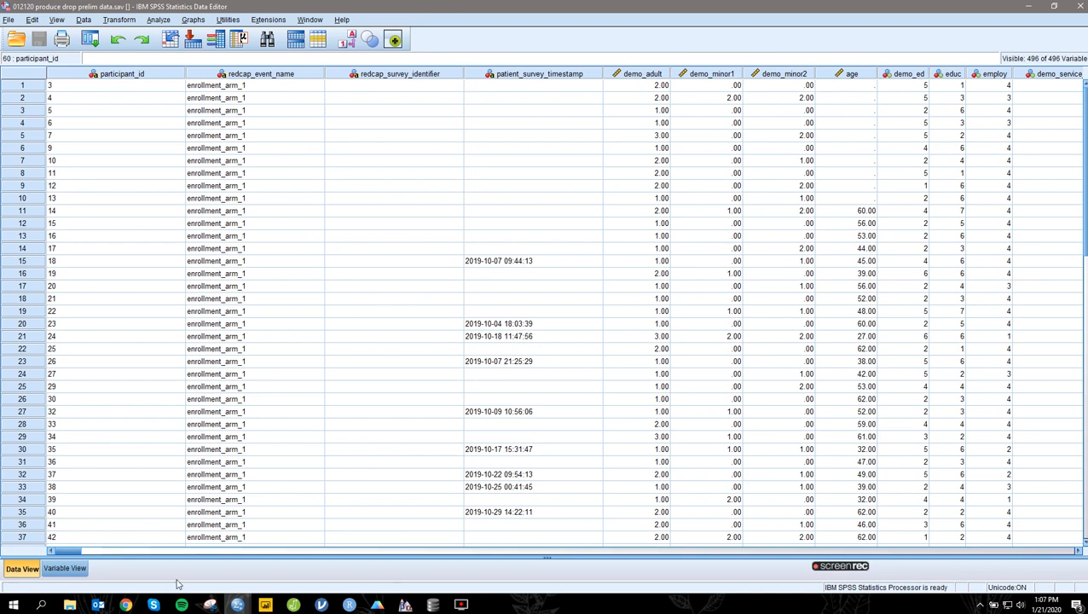
Show the variable definitions and widen the Name, Label and Values columns so their contents are readable.
drag(77, 551, 40, 554)
click(51, 569)
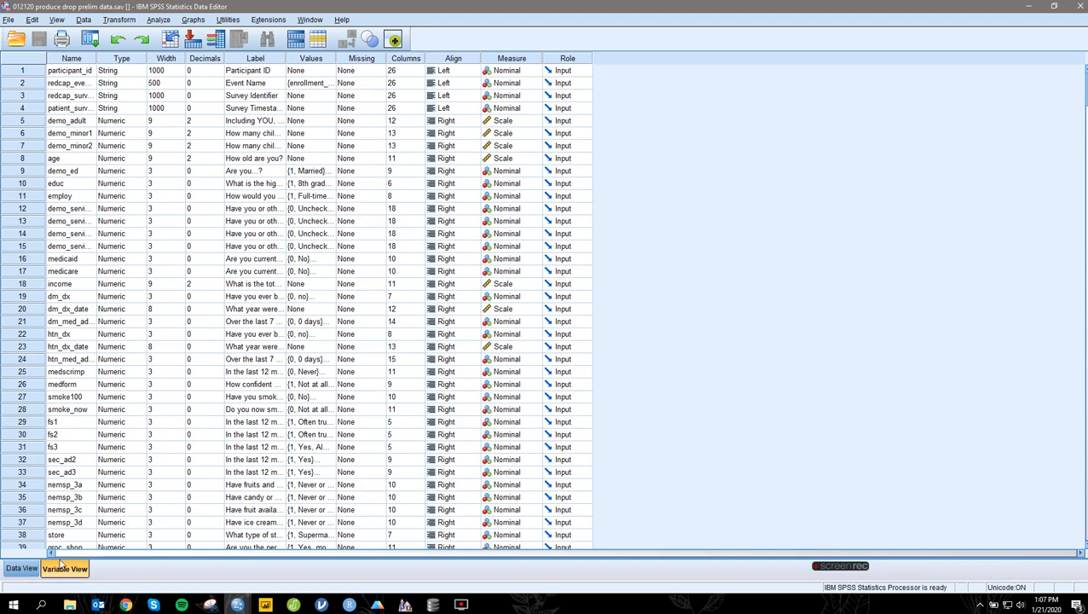
drag(96, 56, 169, 56)
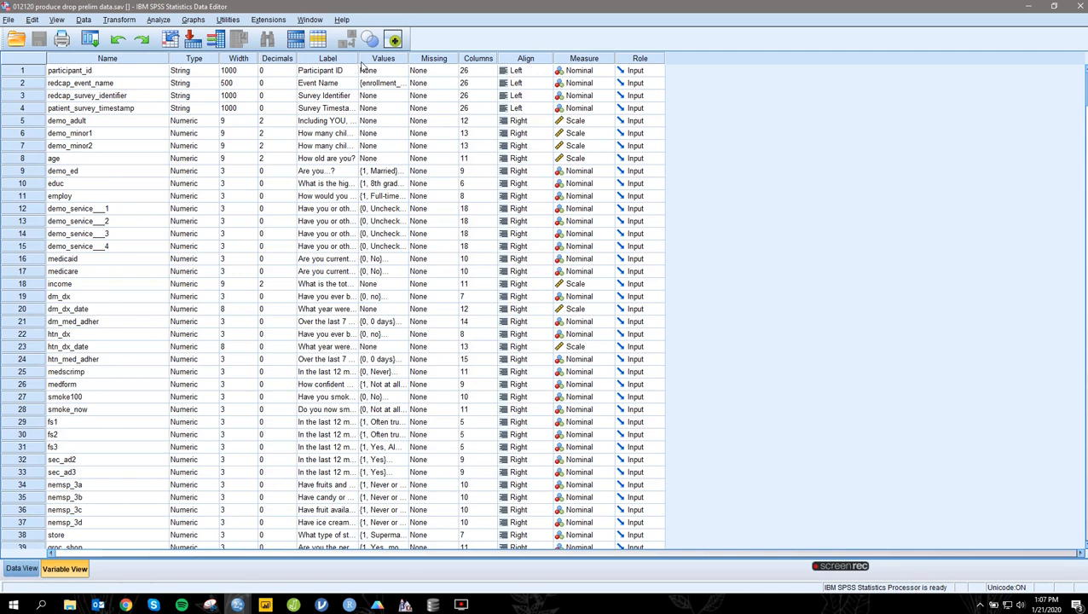
drag(359, 58, 661, 71)
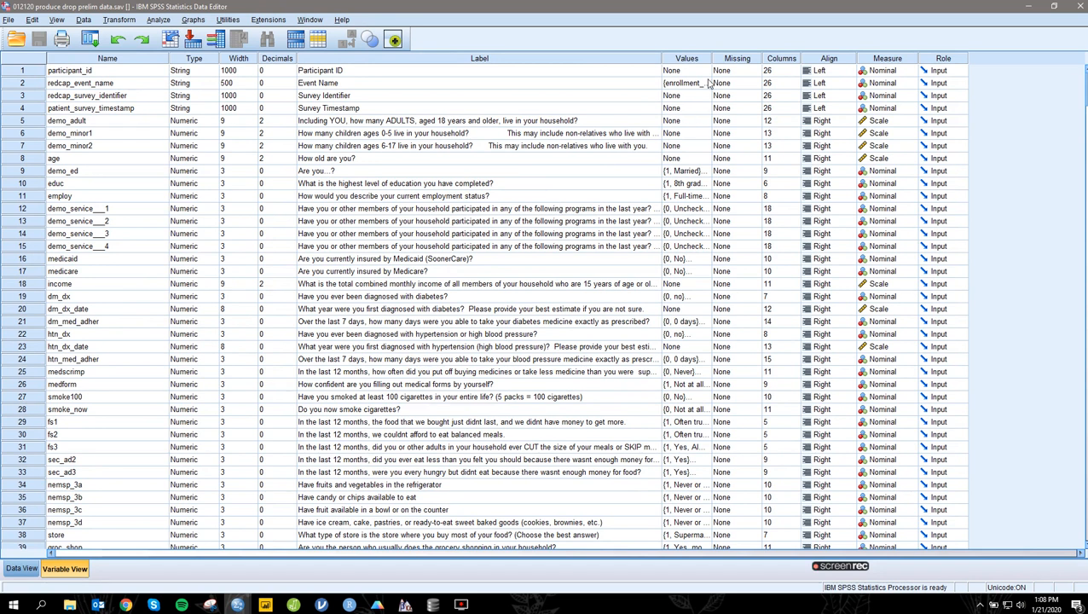
drag(711, 61, 831, 76)
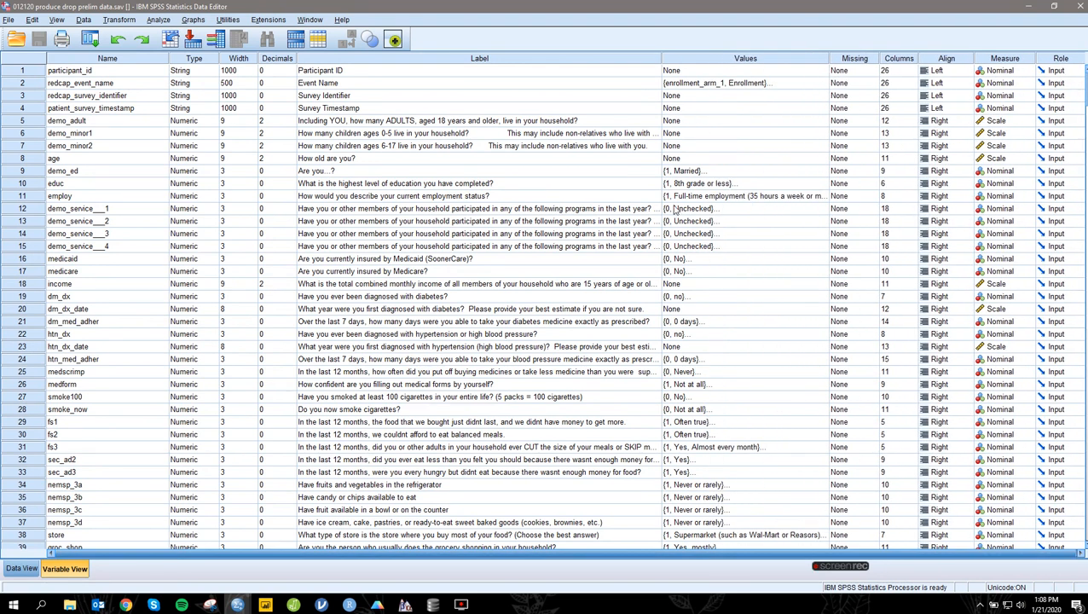
Review the value labels of the demo_ed variable and close them without changes.
click(692, 174)
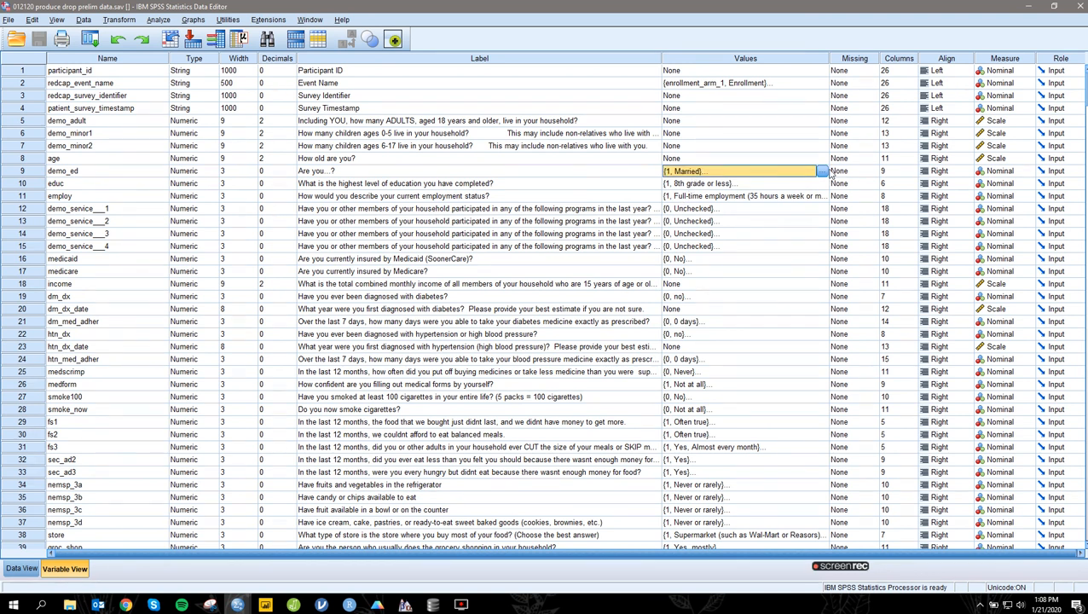
click(822, 171)
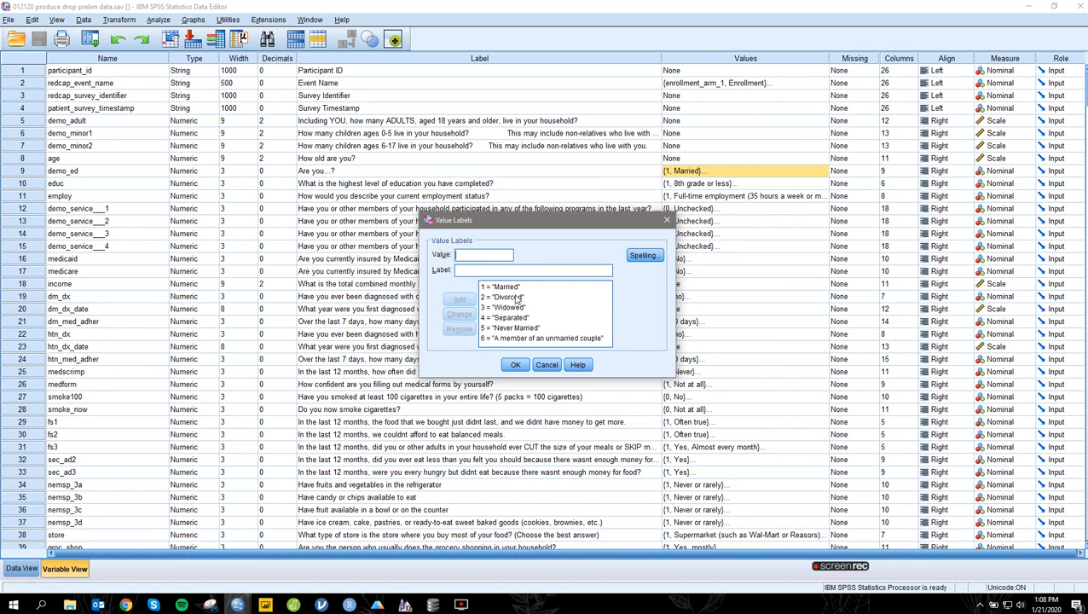
click(665, 220)
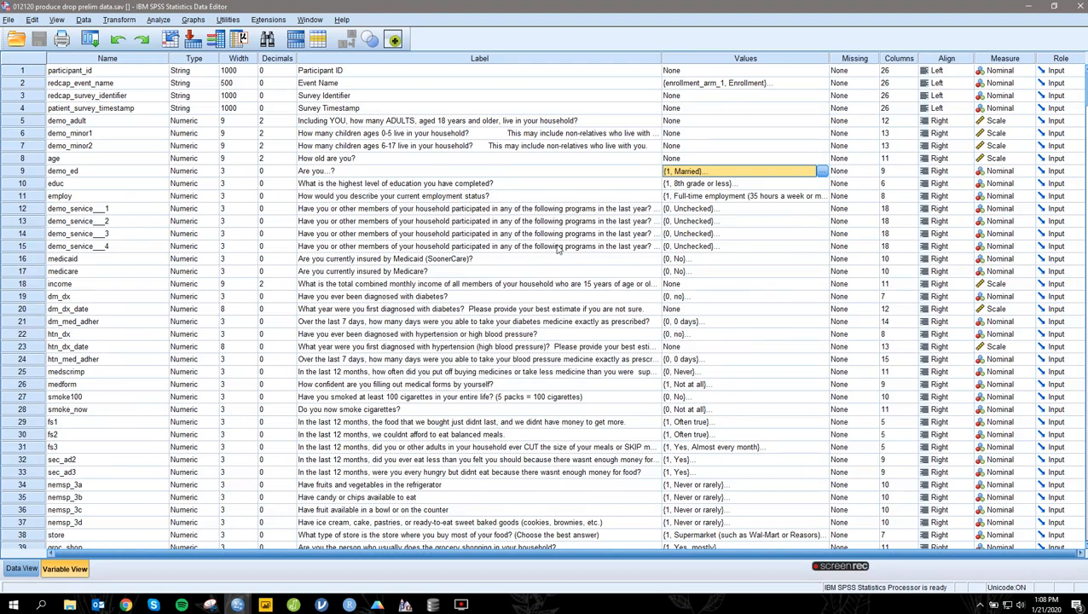
Look over the dataset's case values and return to the variable definitions.
click(23, 569)
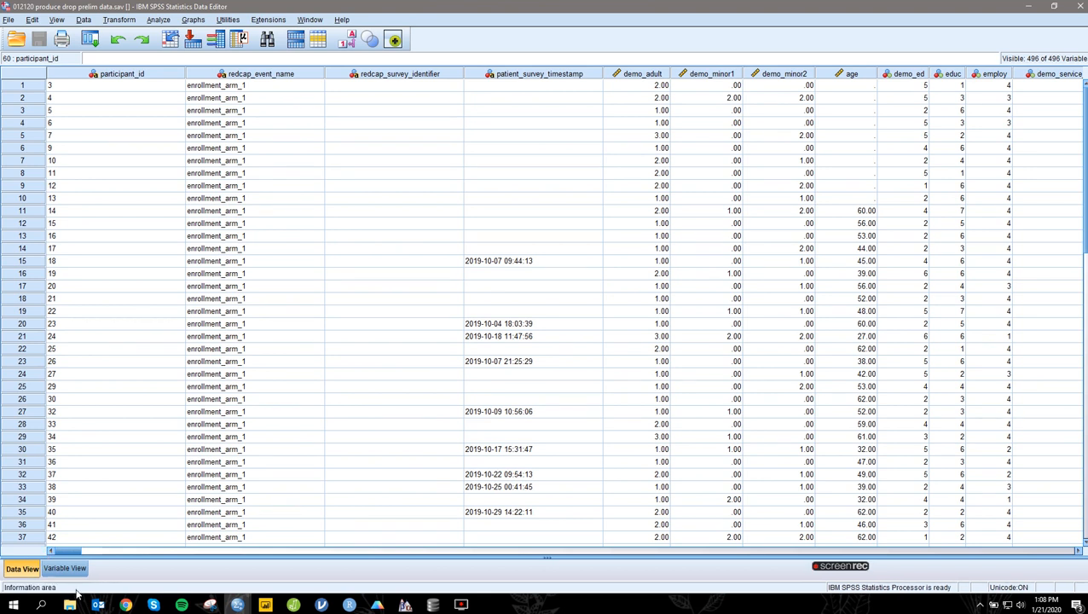
click(68, 569)
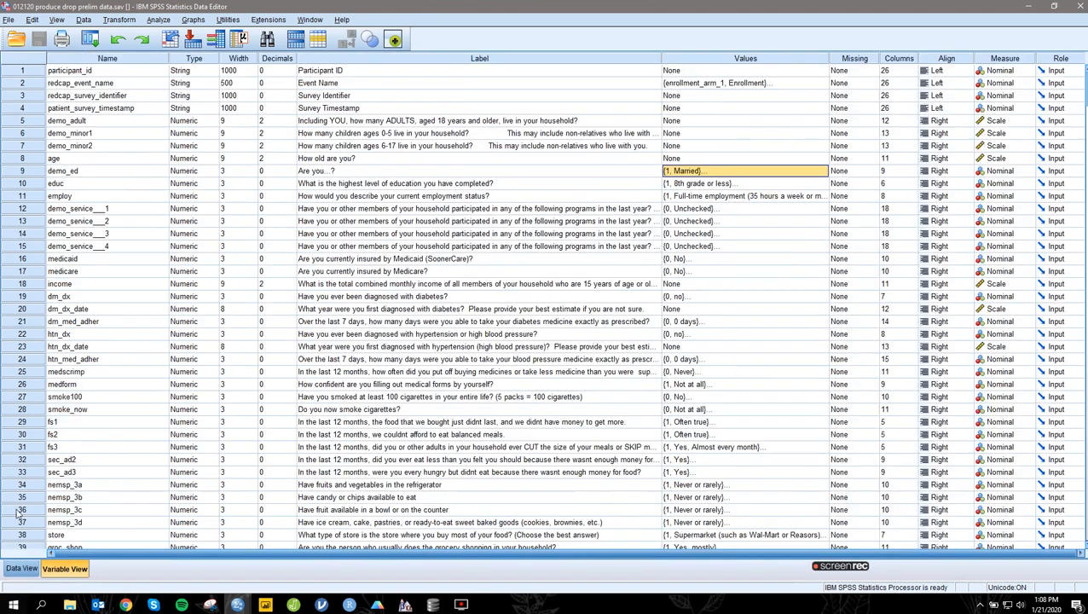
scroll(107, 314, down, 1)
scroll(77, 310, up, 1)
Move the age, educ, employ and income variables, in that order, directly below participant_id.
click(28, 162)
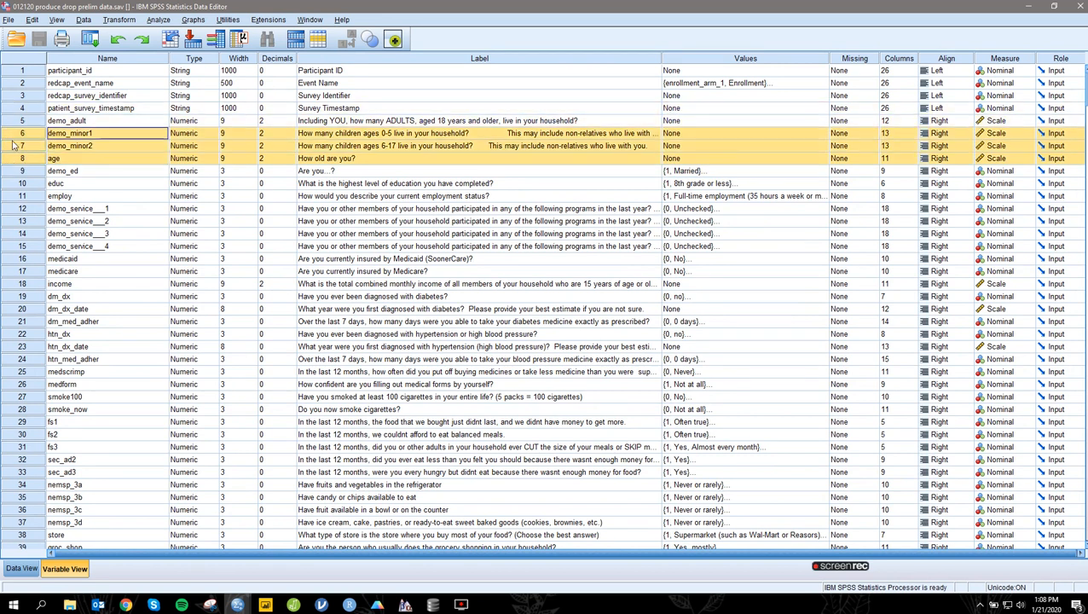
drag(25, 160, 28, 99)
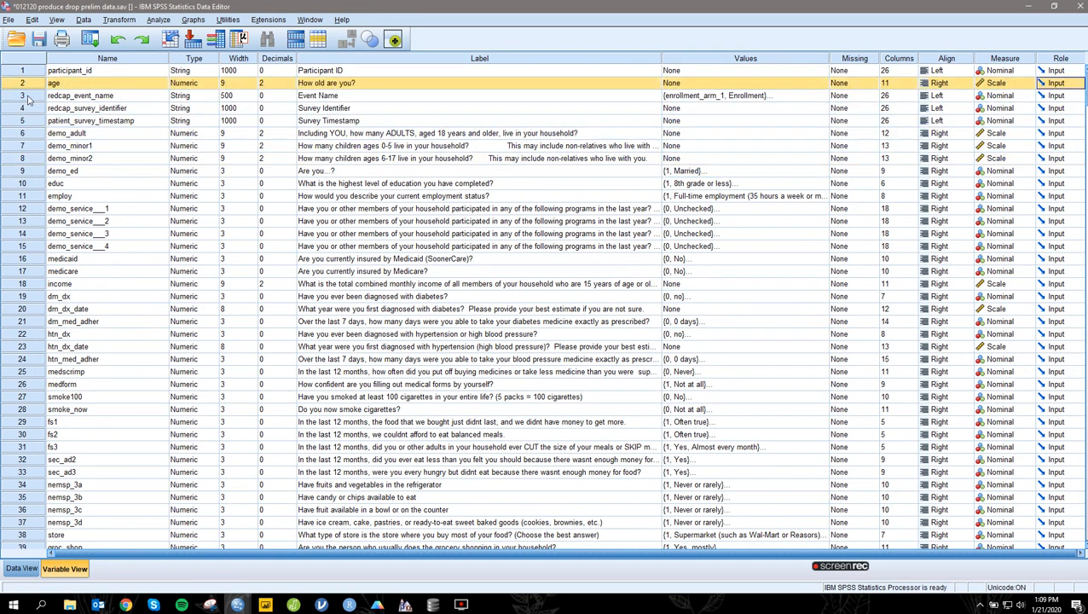
click(26, 188)
drag(25, 183, 34, 101)
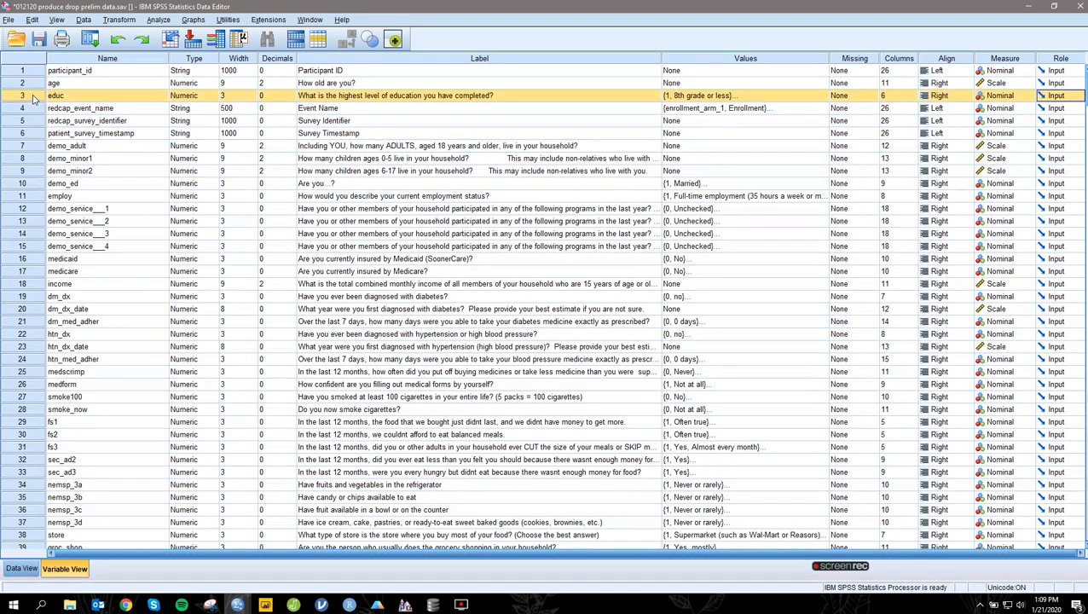
drag(34, 195, 39, 116)
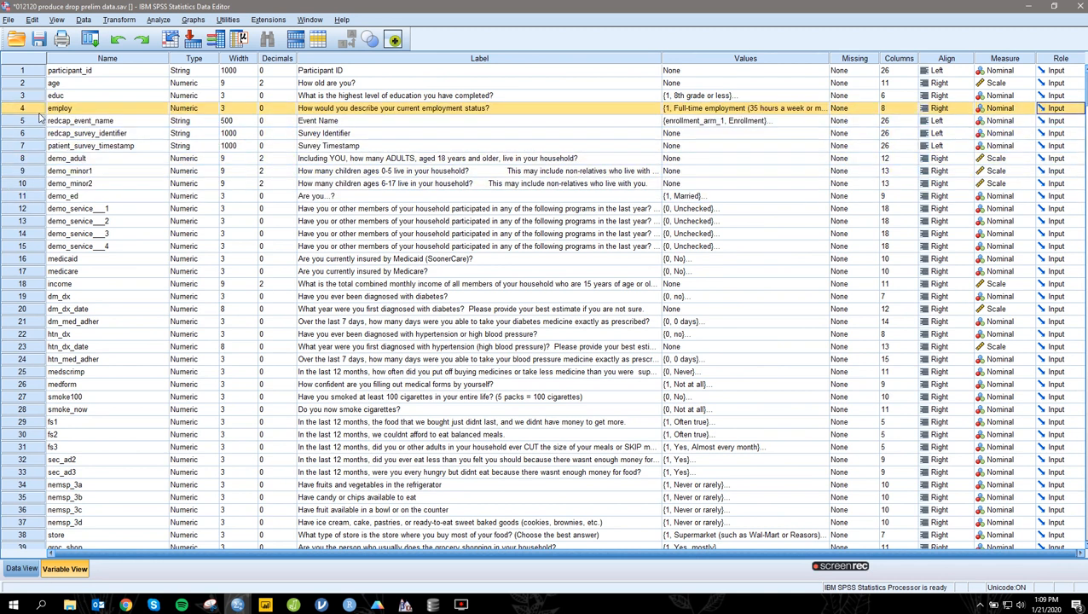
click(39, 286)
drag(43, 286, 42, 130)
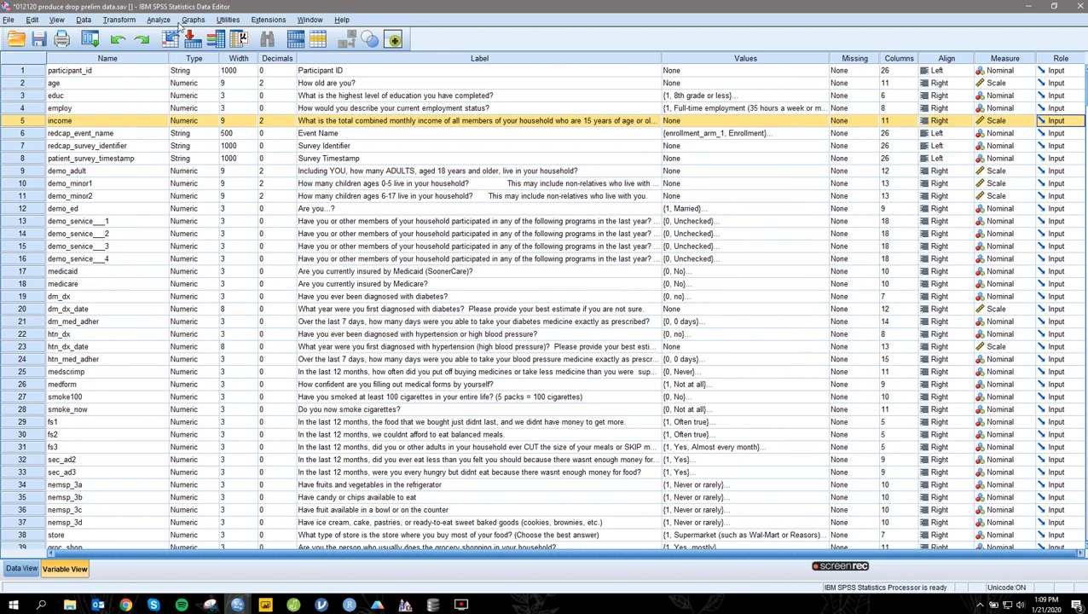
Move the four variables demo_service___1 through demo_service___4 together to directly below income.
click(32, 224)
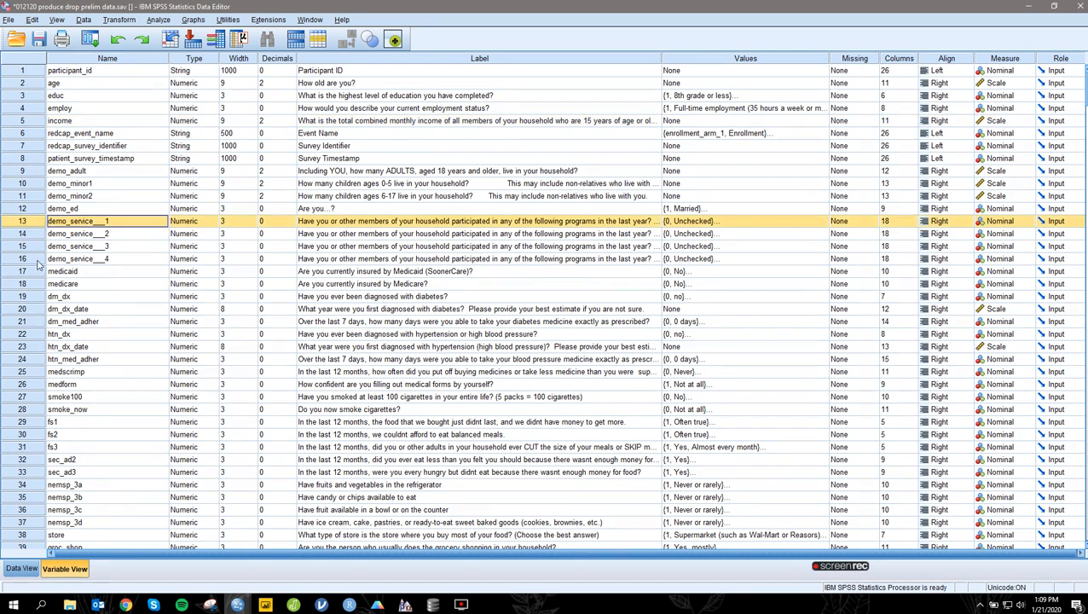
shift+click(36, 264)
drag(47, 221, 76, 135)
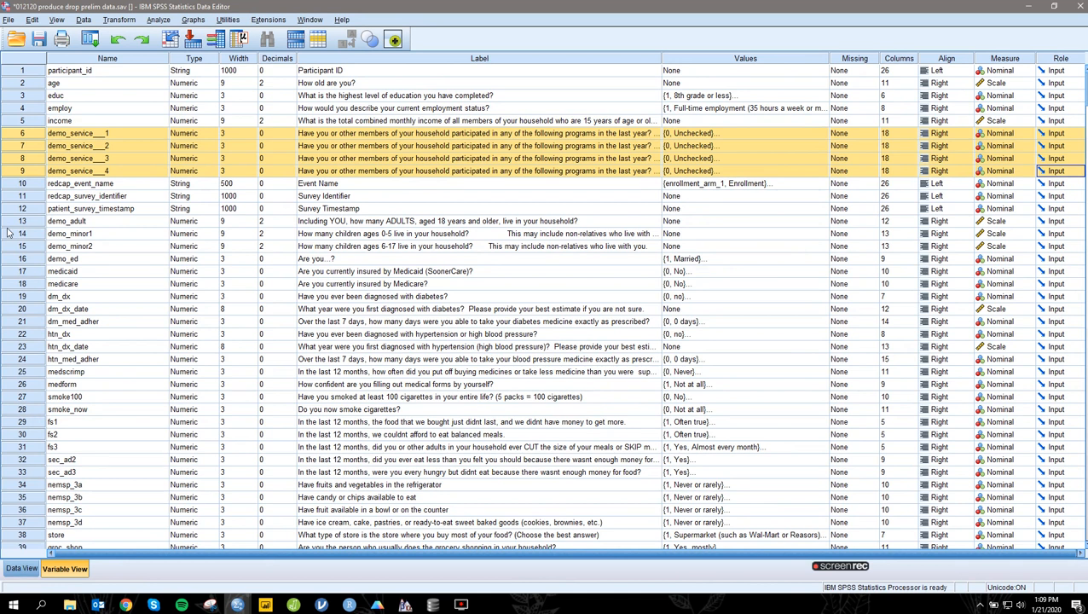
Move the variables fs1, fs2, fs3, sec_ad2 and sec_ad3 together to directly below demo_service___4.
click(51, 424)
shift+click(30, 473)
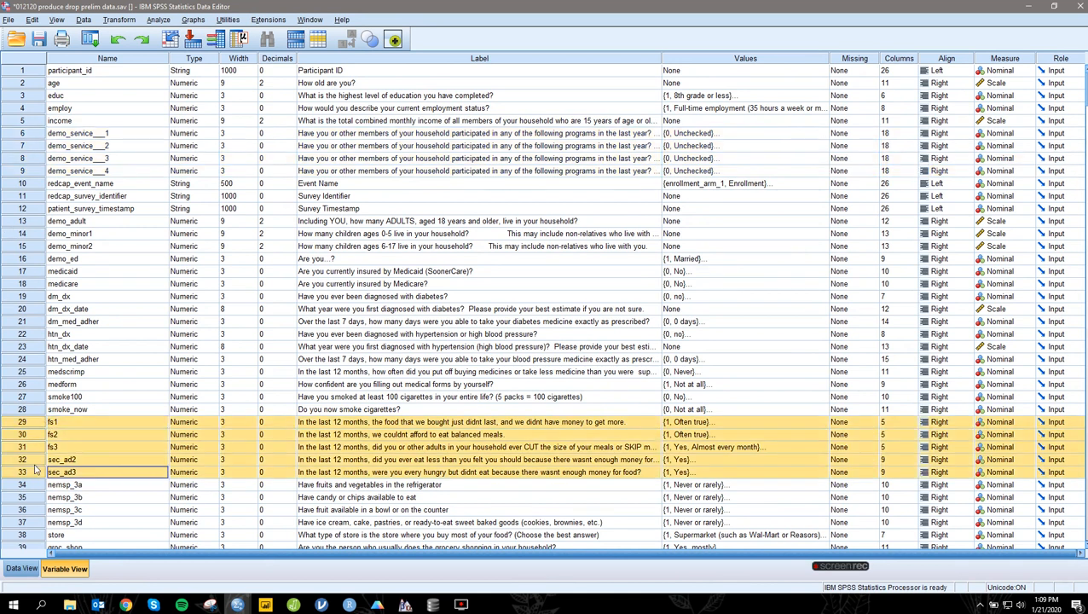
drag(37, 424, 173, 181)
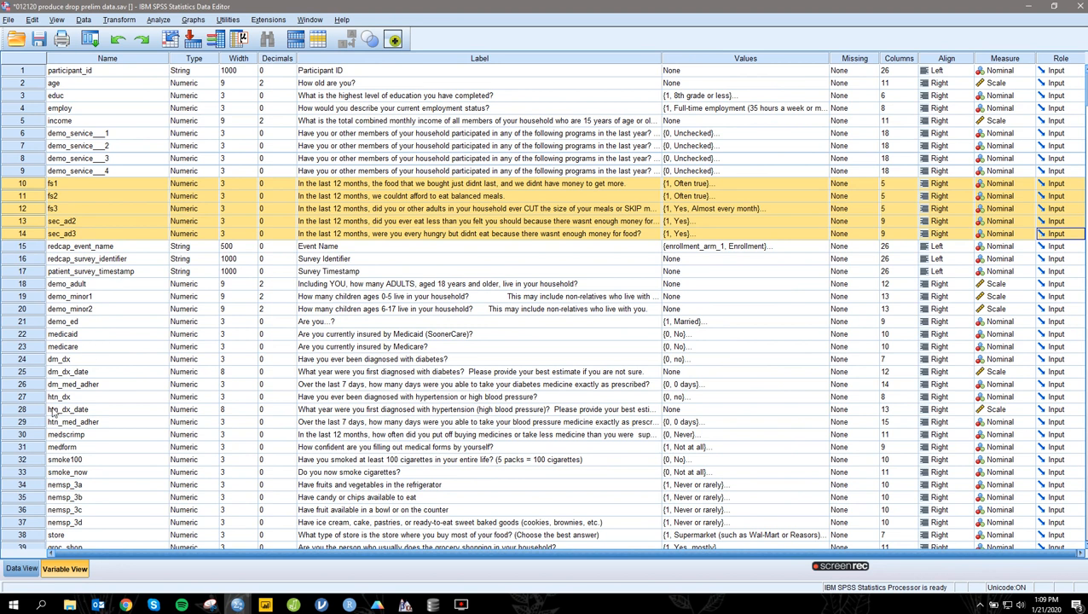
click(33, 475)
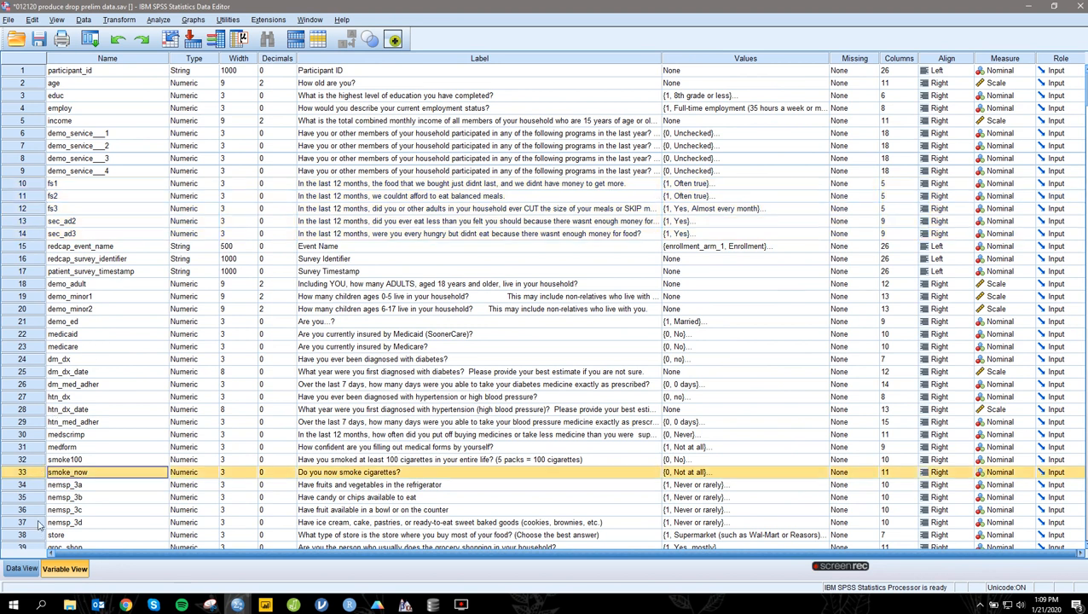
shift+click(38, 522)
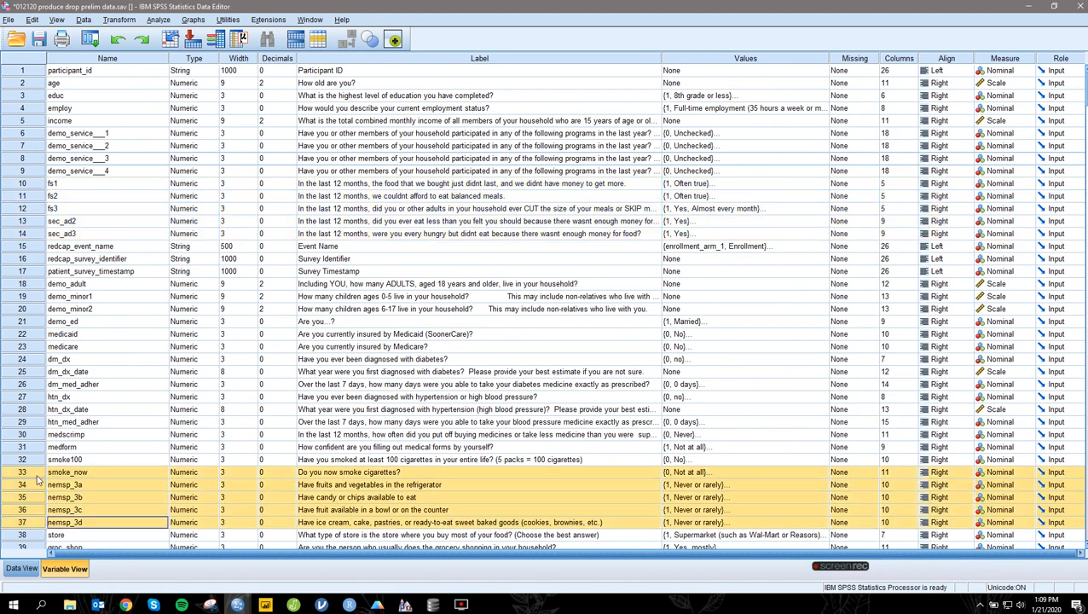
drag(93, 462, 99, 478)
click(98, 483)
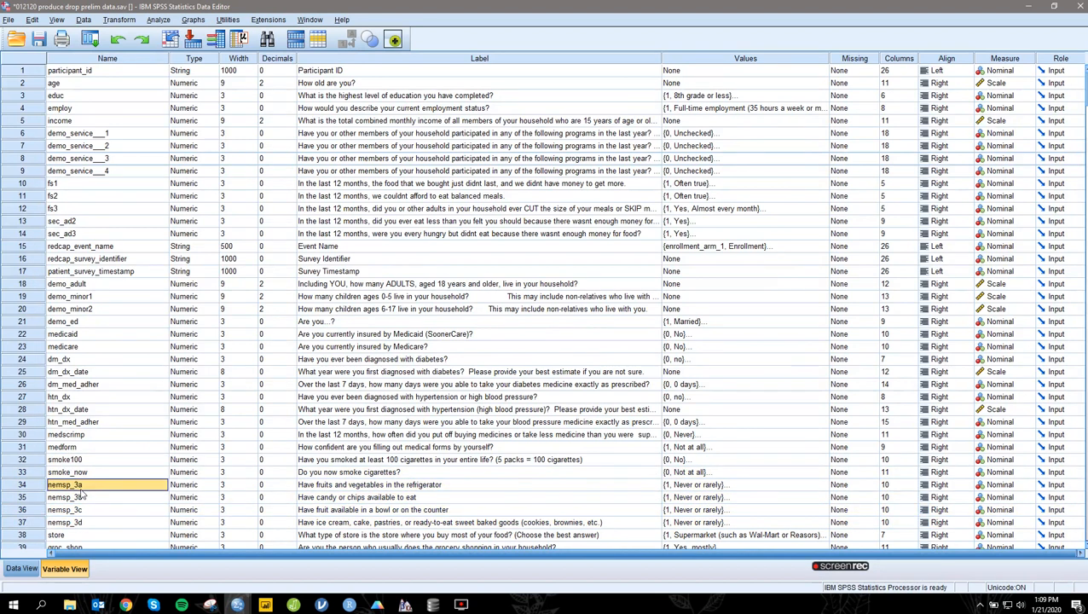
Move the variables nemsp_3a through nemsp_3d together to directly below demo_service___4, ahead of fs1.
click(32, 485)
shift+click(27, 523)
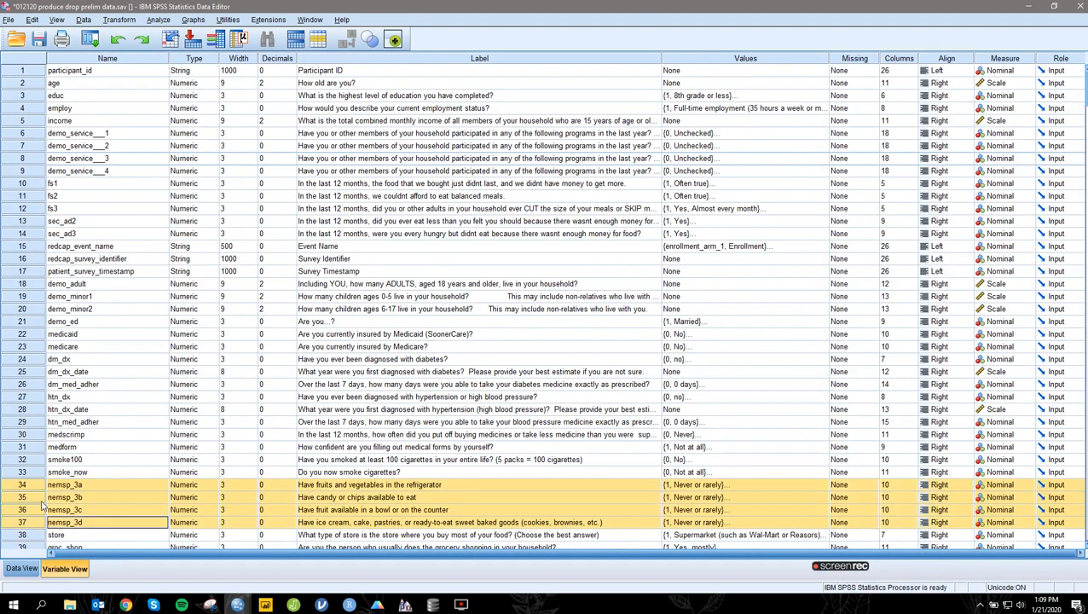
drag(111, 188, 111, 189)
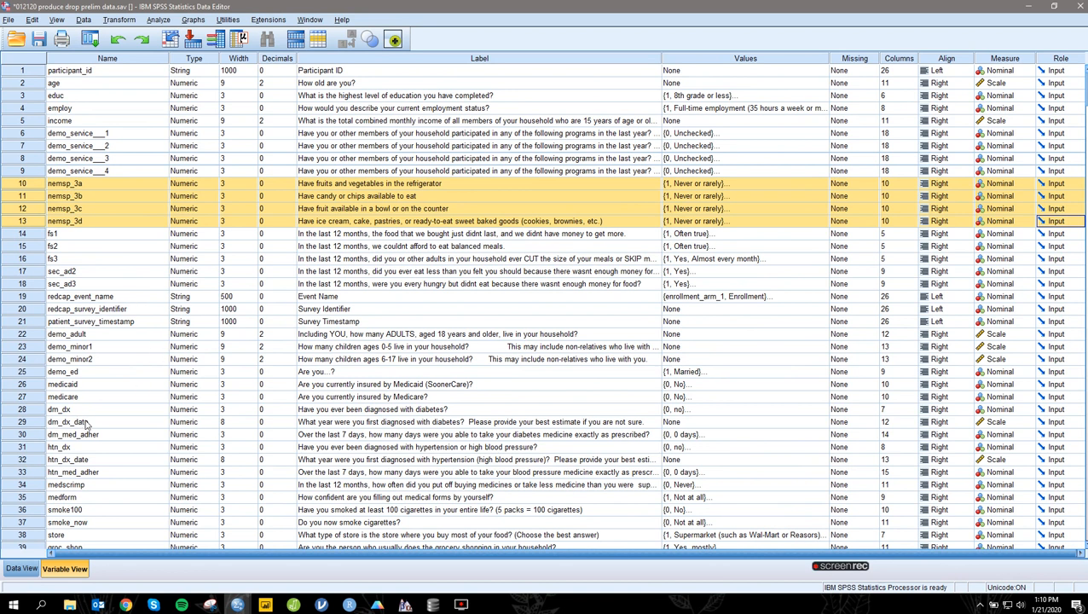
Move the variables store, groc_shop, nemsp4a, nemsp4b and nemsp4c together to directly below sec_ad3.
scroll(96, 415, down, 1)
scroll(107, 410, down, 1)
click(36, 461)
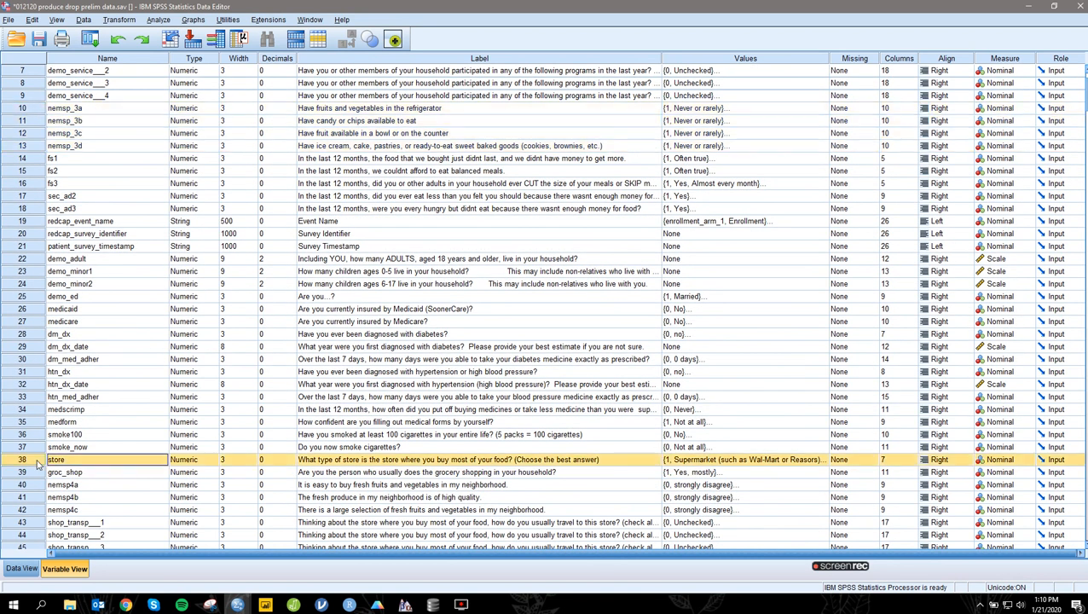
drag(30, 473, 28, 512)
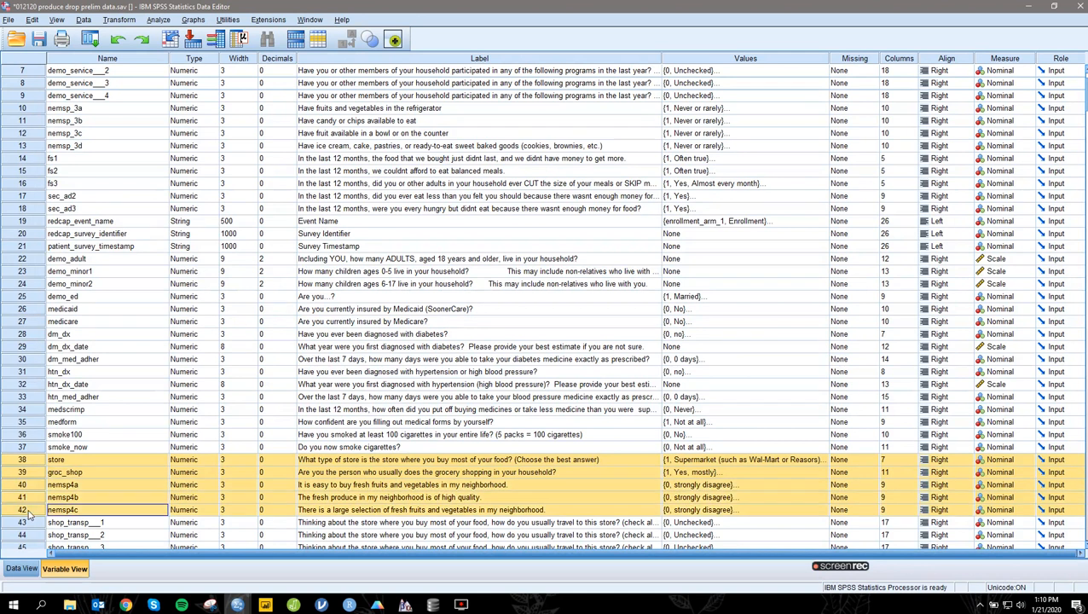
drag(49, 471, 80, 300)
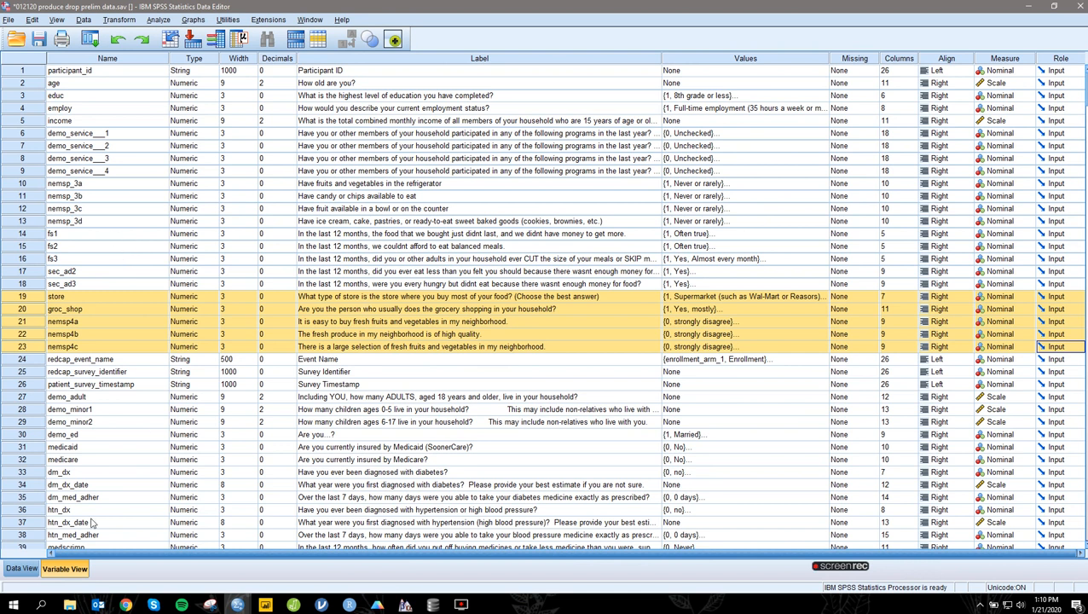
Move the variables fvc_1 through fvc_7 together to directly below nemsp4c.
scroll(91, 511, down, 3)
scroll(91, 512, down, 3)
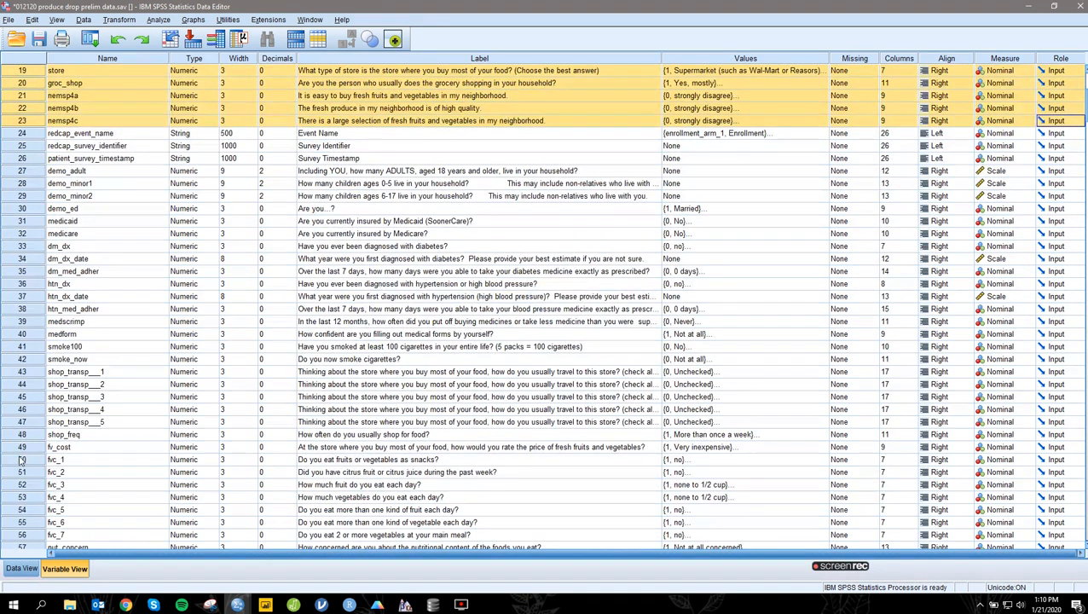
click(17, 467)
shift+click(17, 535)
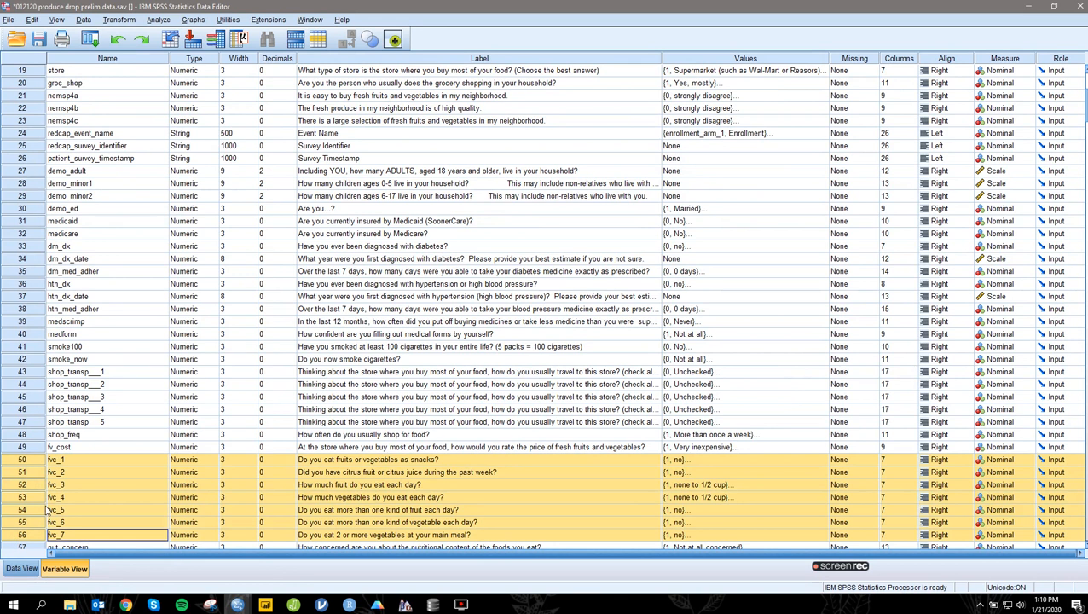
drag(6, 467, 119, 353)
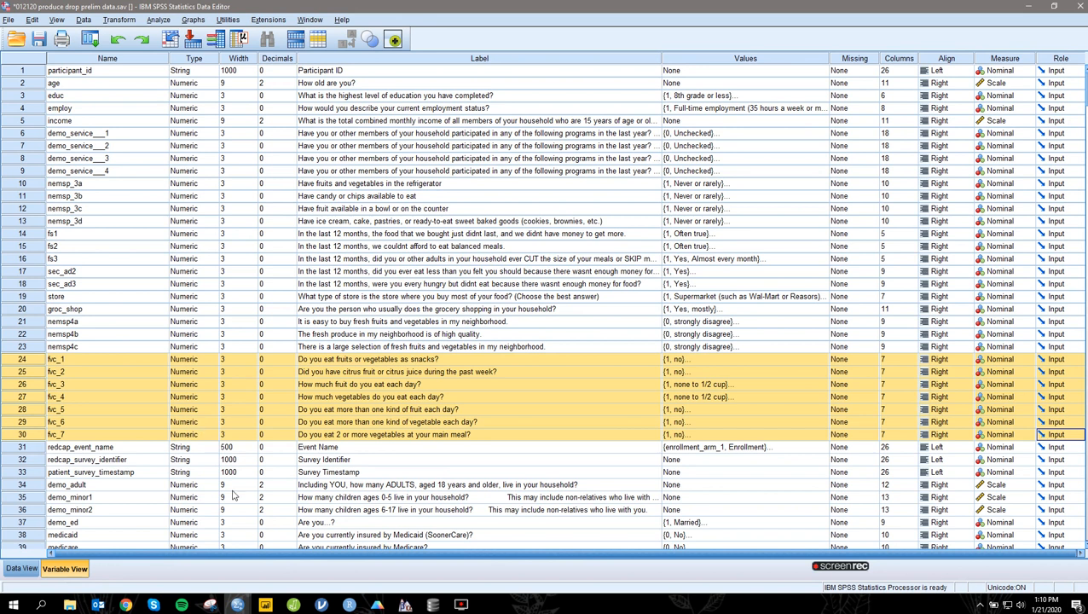
click(187, 145)
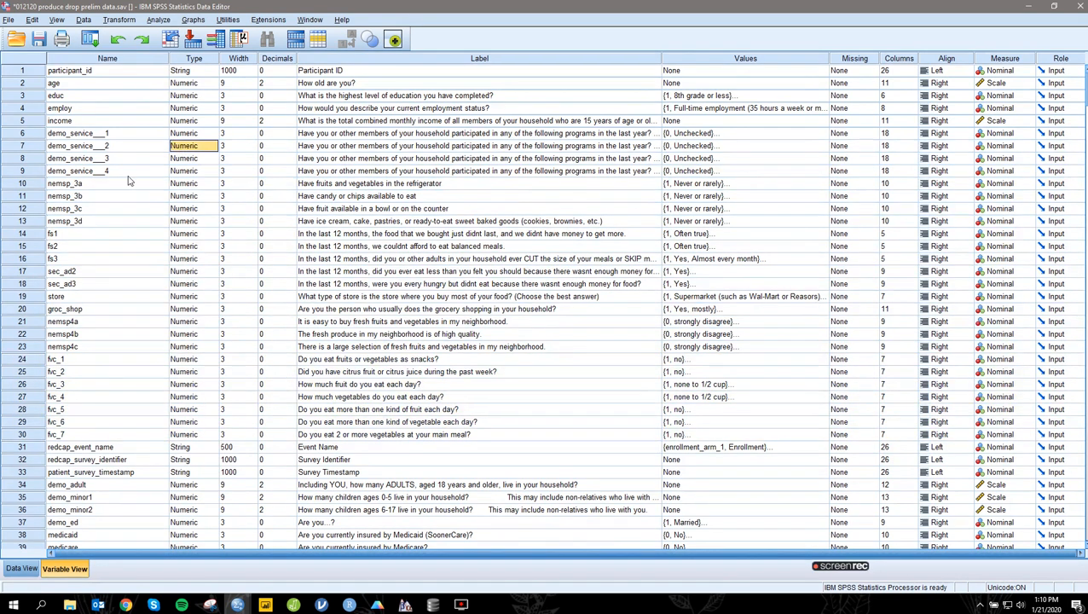
Switch to the case data and run Descriptives for the age variable, then minimize the output window.
click(34, 570)
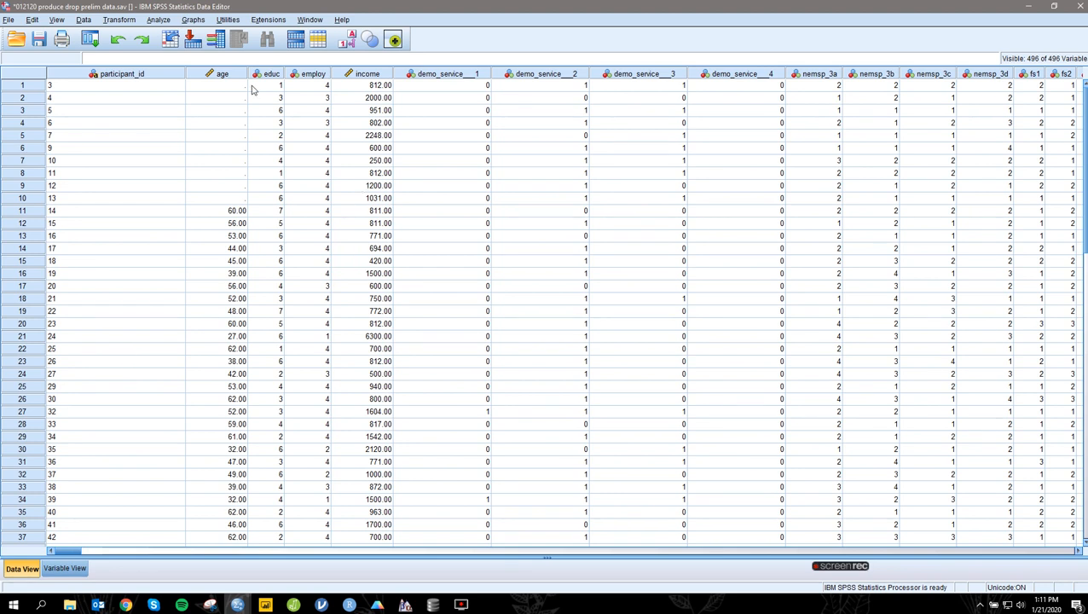
click(157, 22)
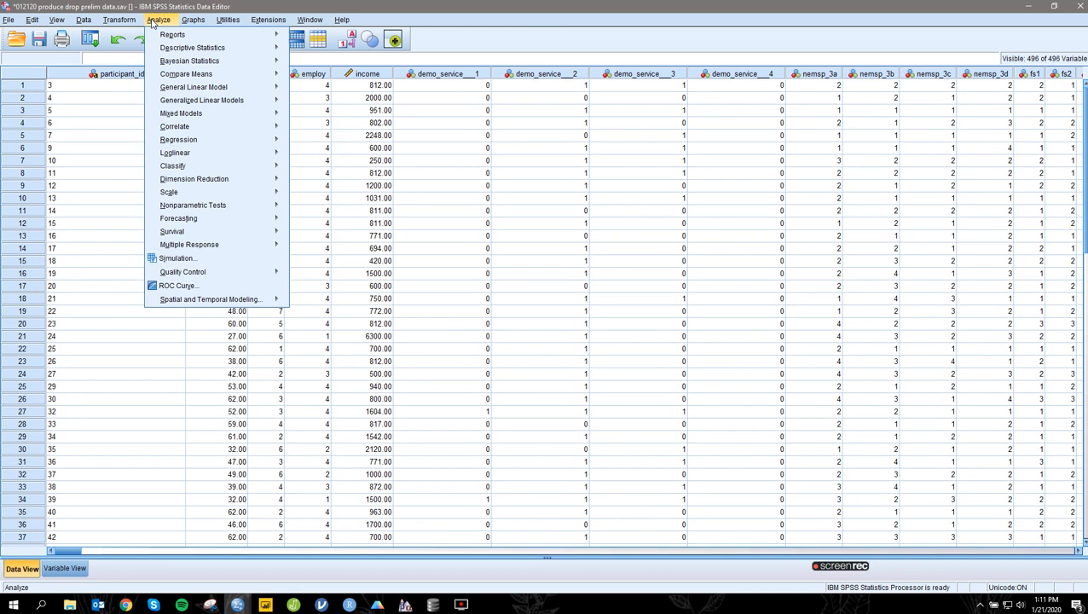
mouse_move(171, 49)
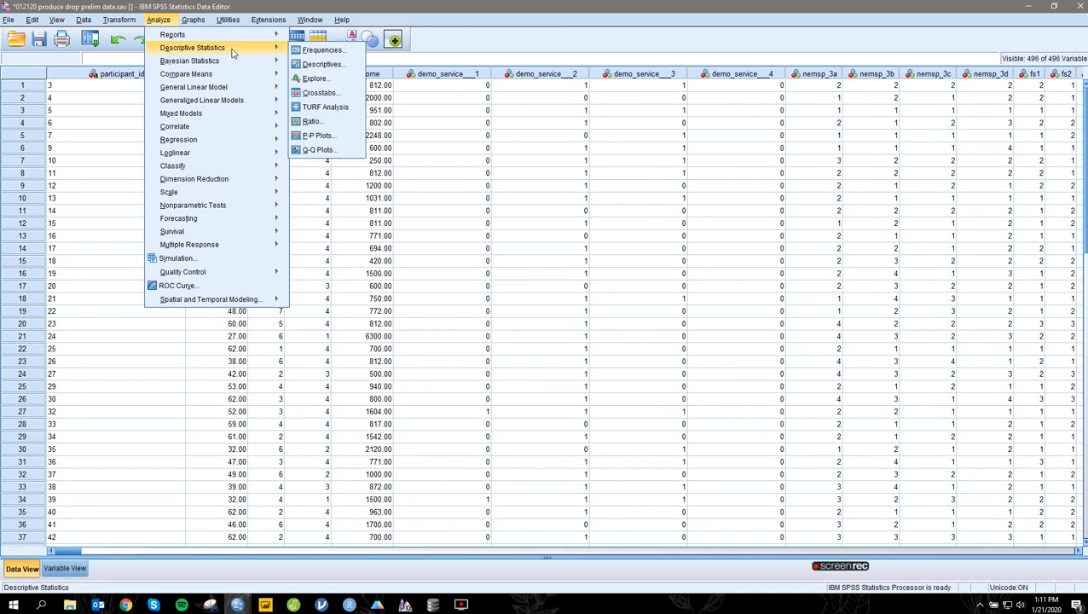
click(355, 65)
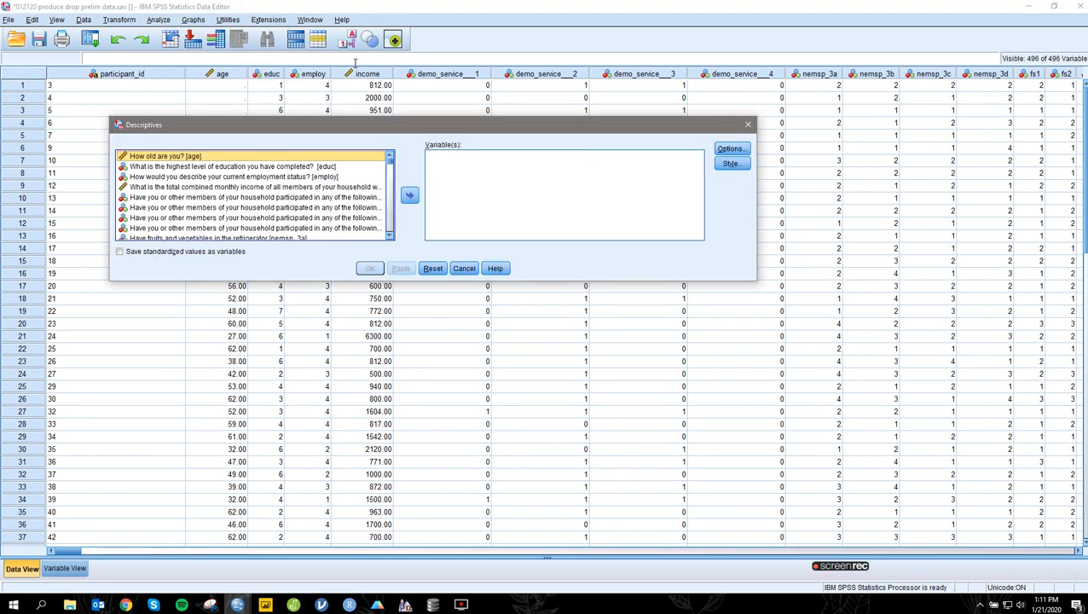
click(408, 196)
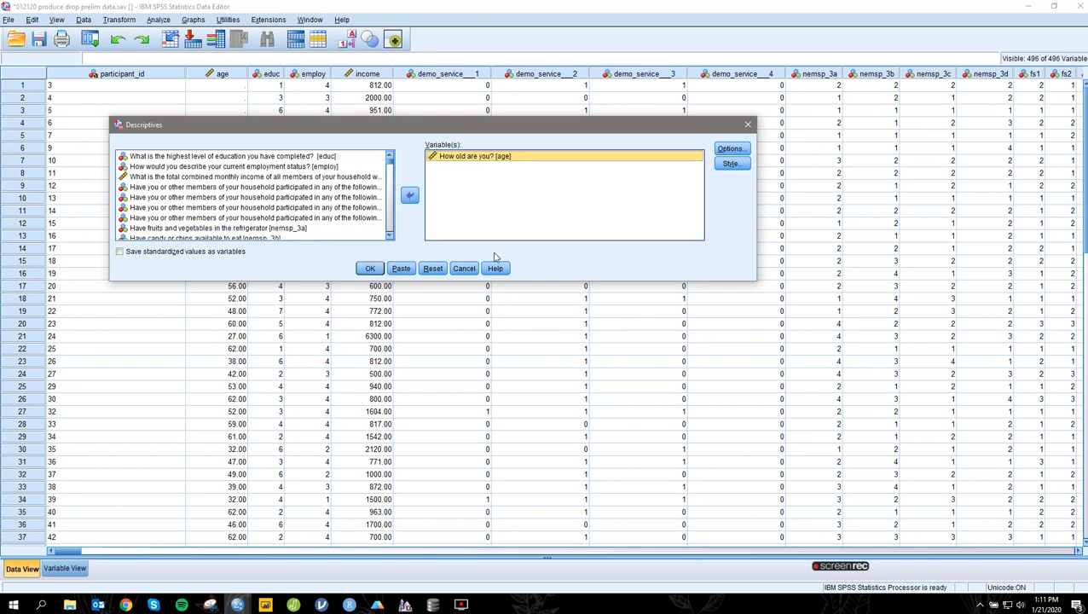
click(367, 269)
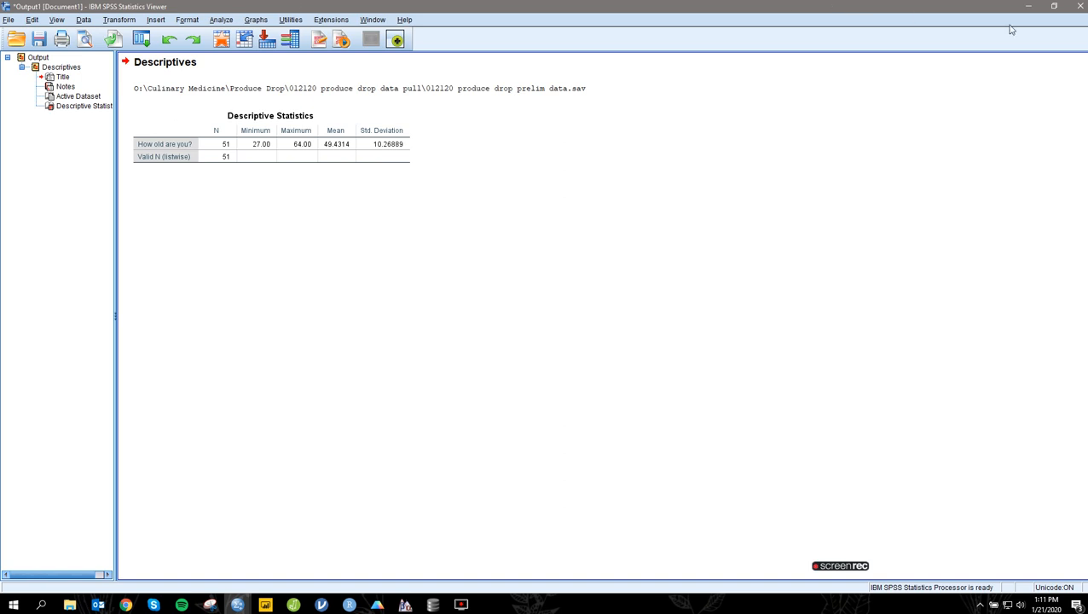
click(1029, 7)
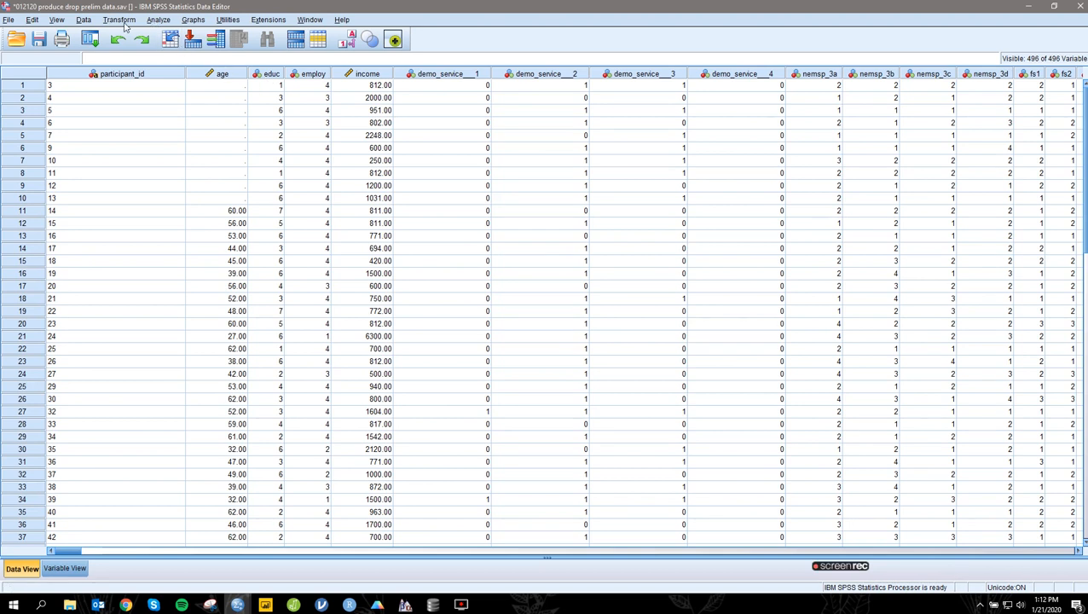
Run Frequencies with frequency tables for the education (educ) and employment status (employ) variables.
click(157, 19)
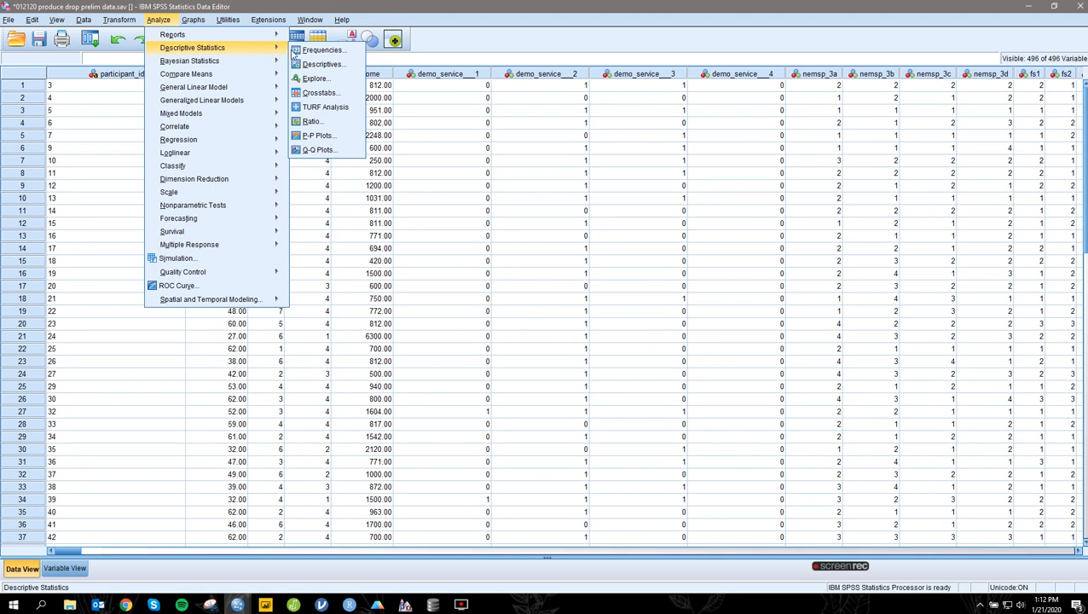
click(317, 50)
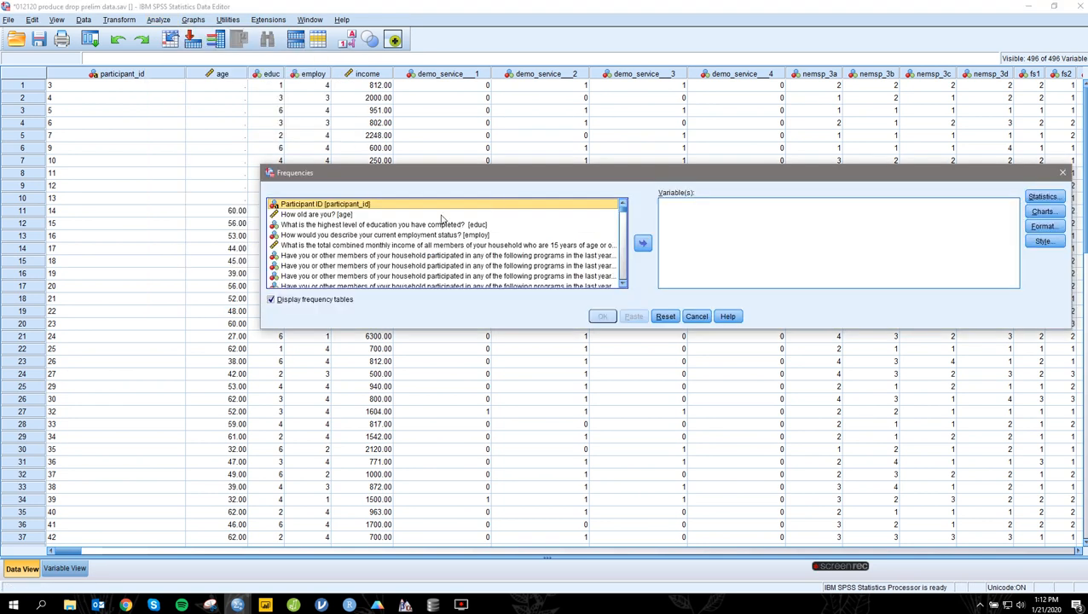
click(439, 224)
shift+click(436, 235)
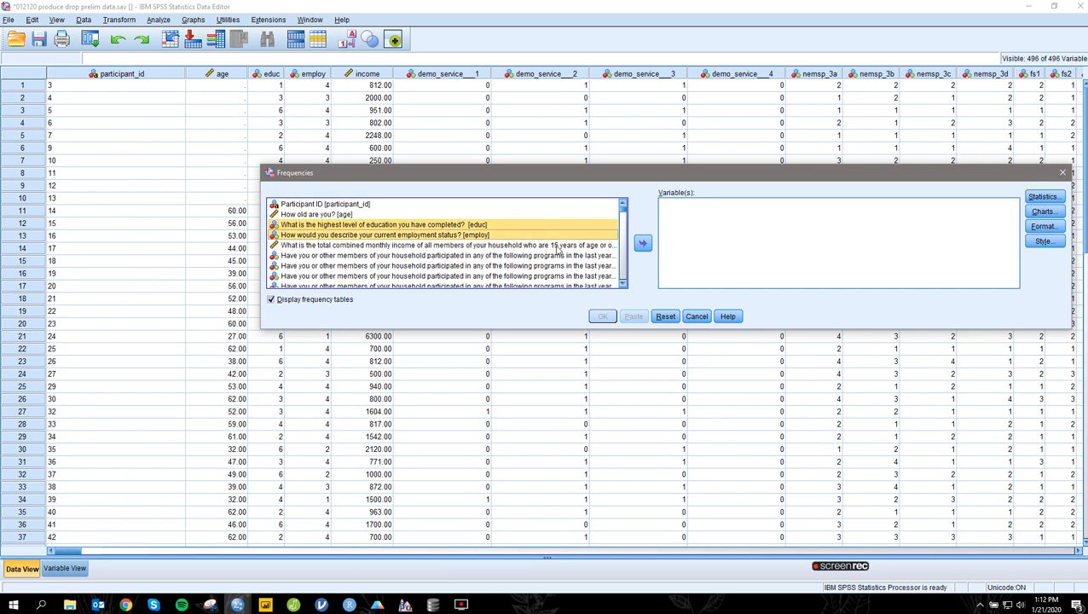
click(642, 243)
click(602, 316)
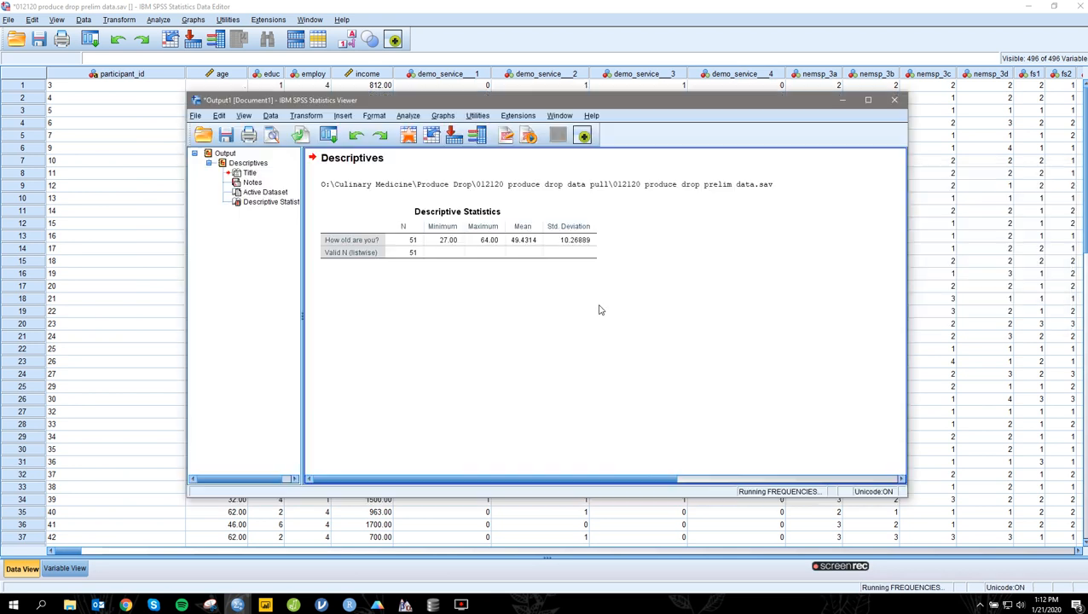
Examine the education and employment frequency tables in the output, then return to the dataset.
scroll(590, 226, up, 3)
scroll(569, 230, down, 2)
scroll(569, 230, down, 3)
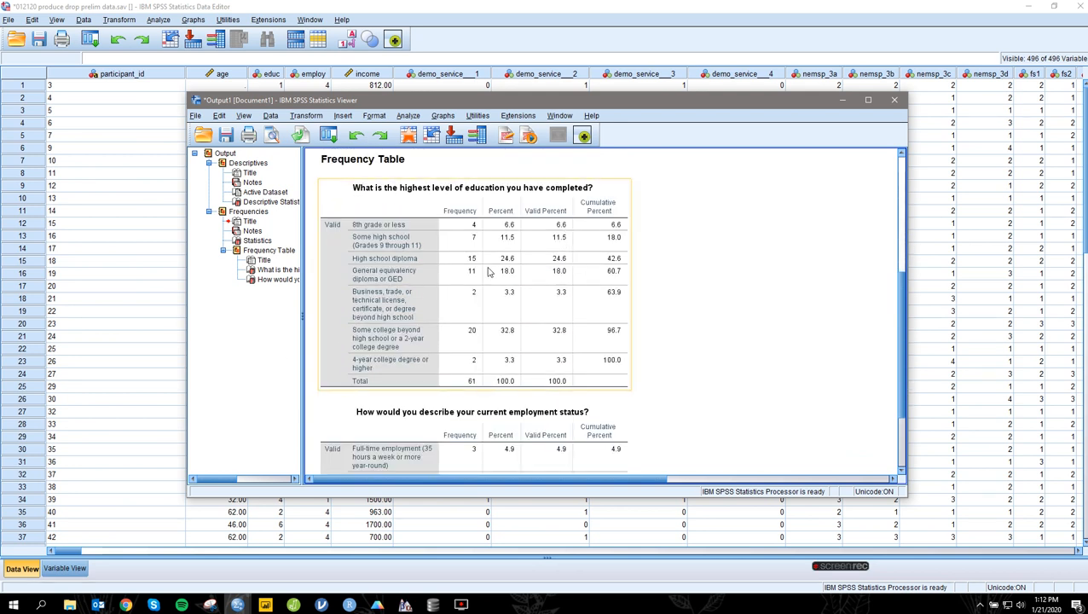
scroll(614, 292, down, 2)
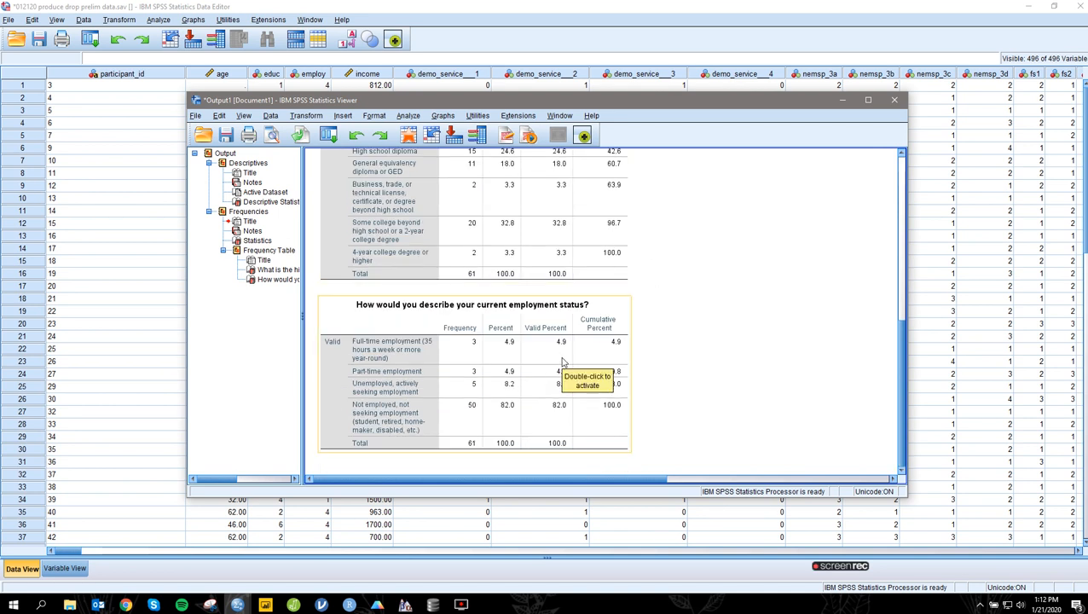
right_click(418, 394)
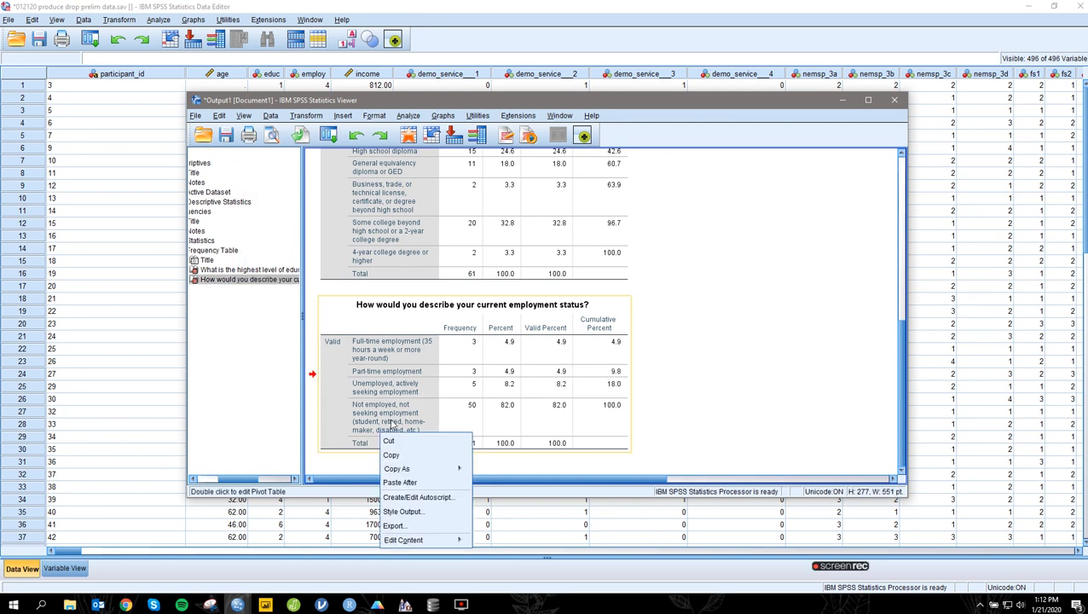
click(713, 317)
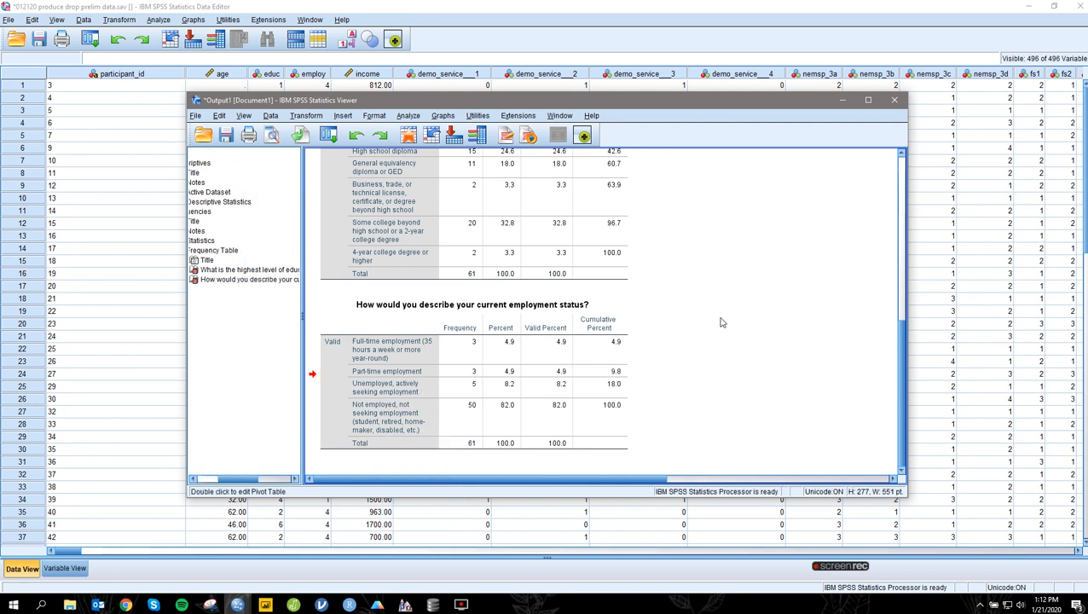
click(839, 100)
Run Descriptives for the total combined monthly household income variable and minimize the output window.
click(158, 20)
mouse_move(247, 50)
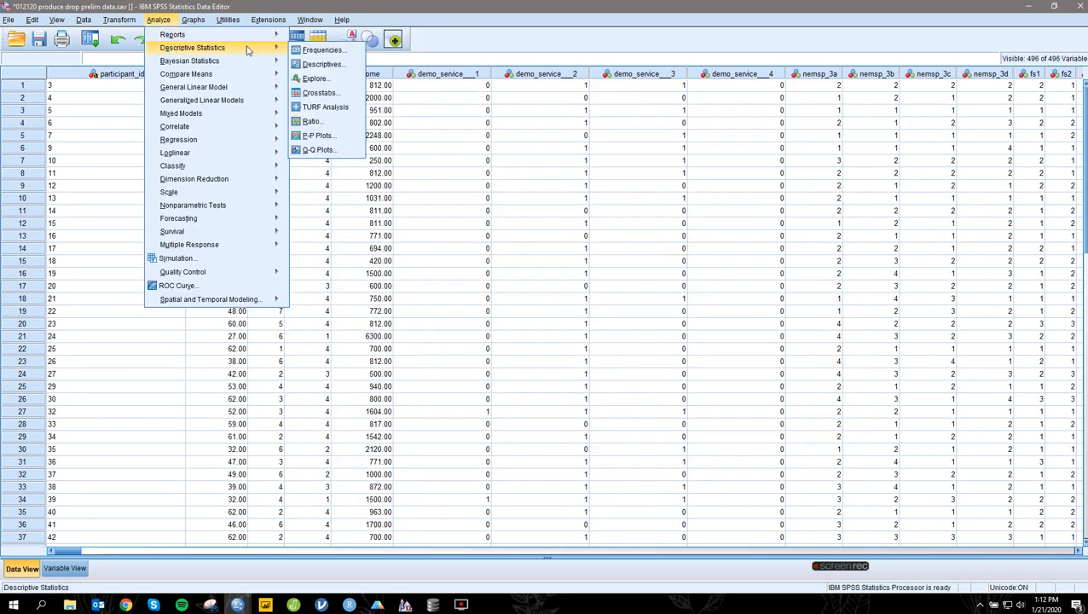
click(322, 64)
click(439, 156)
click(409, 196)
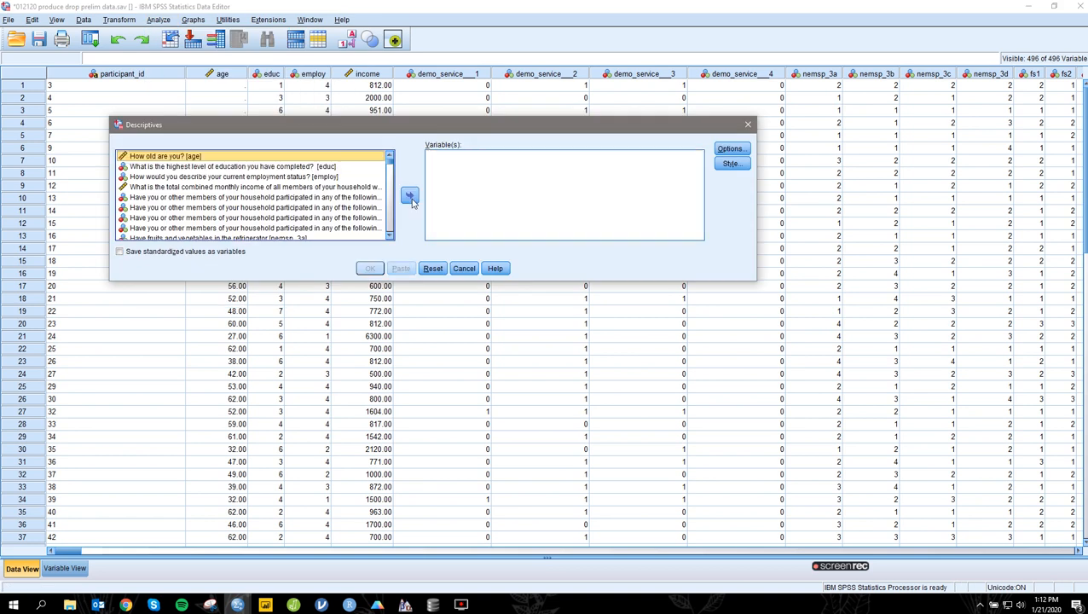
click(307, 187)
click(409, 196)
click(370, 269)
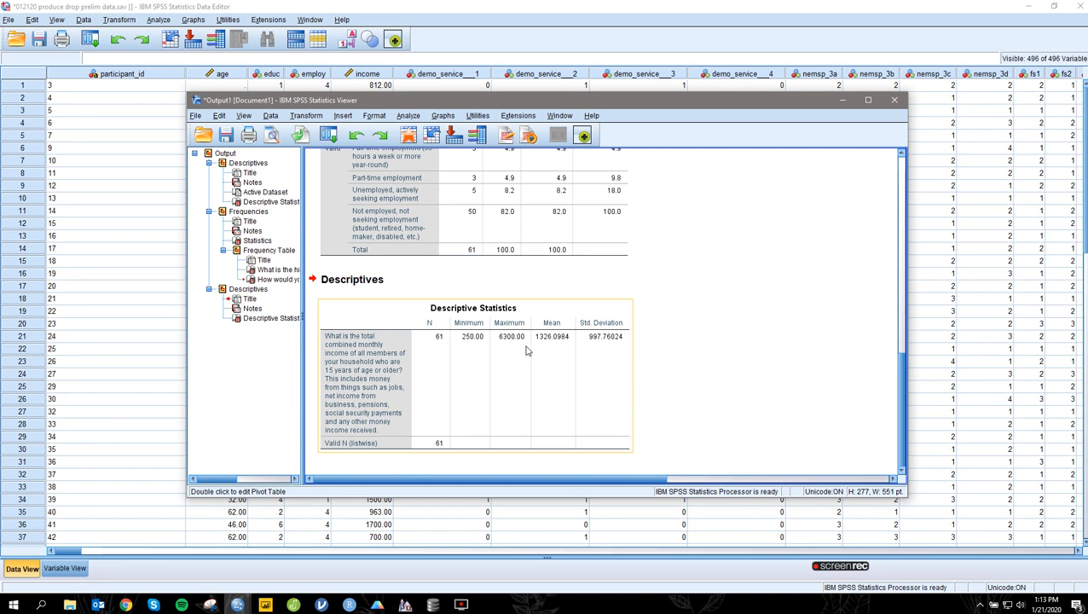
click(844, 102)
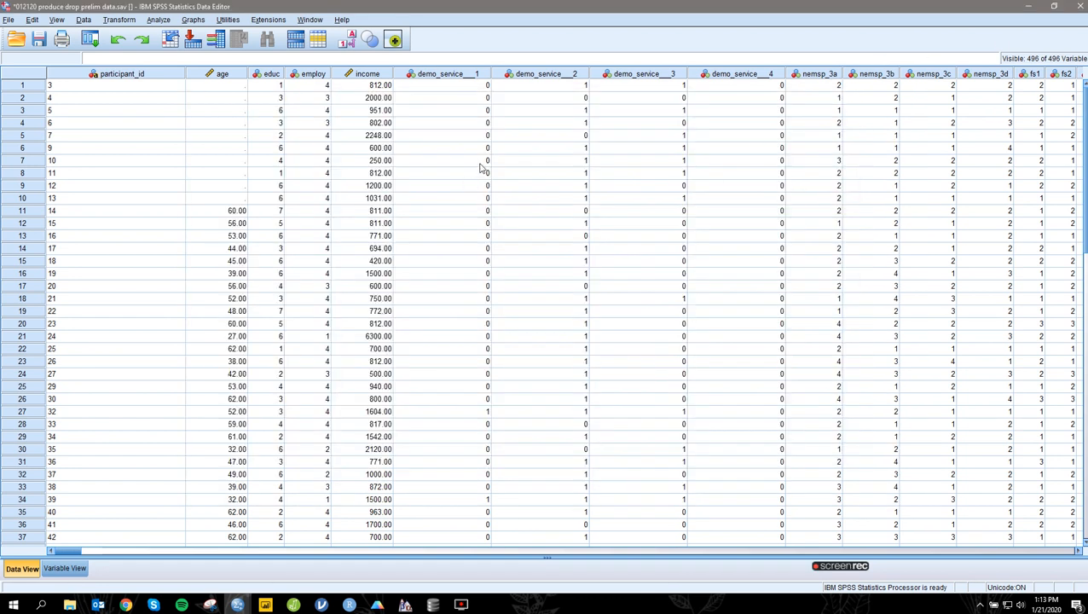
Select only cases satisfying the condition income < 3500, filtering out the unselected cases such as participant row 21.
click(387, 334)
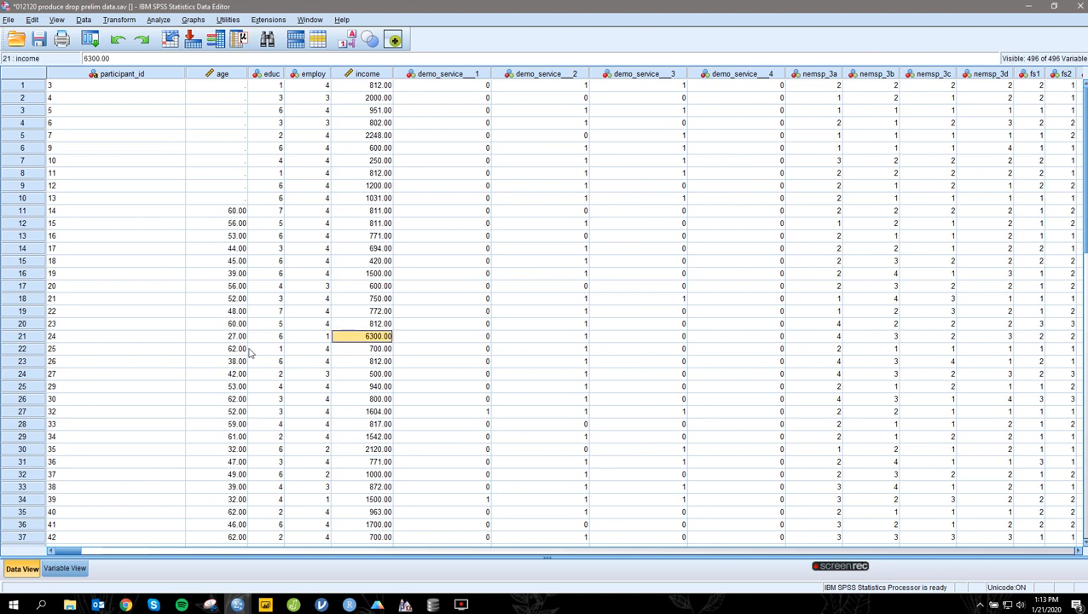
click(38, 336)
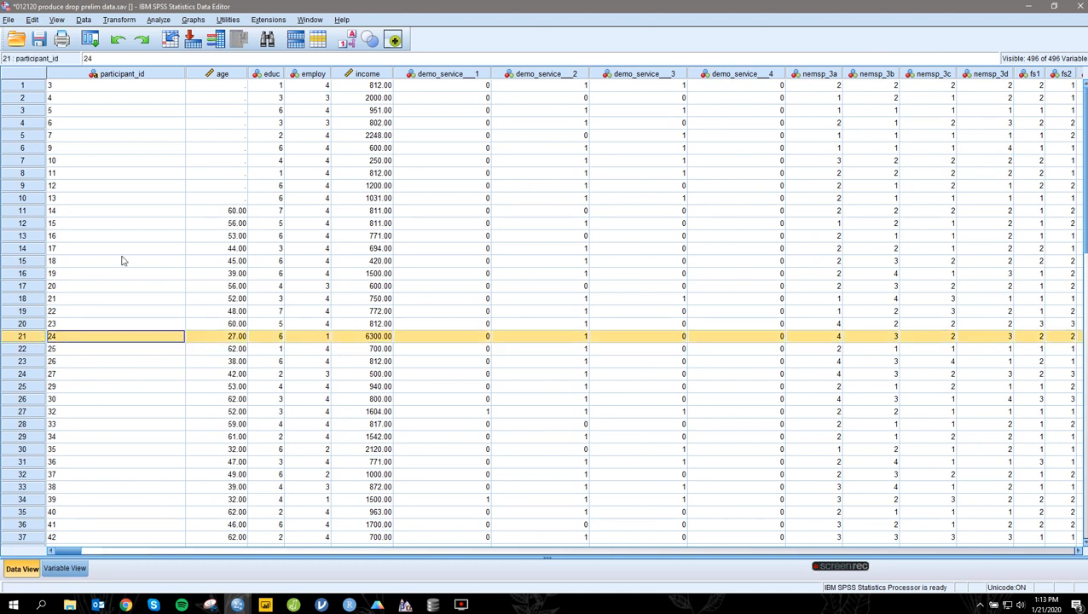
click(80, 20)
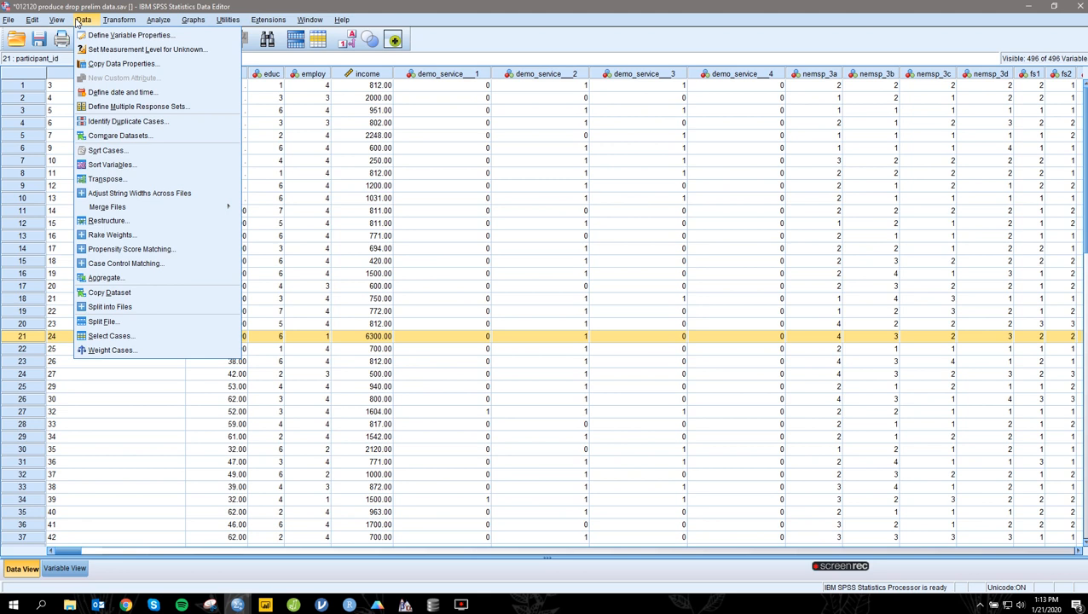
mouse_move(56, 19)
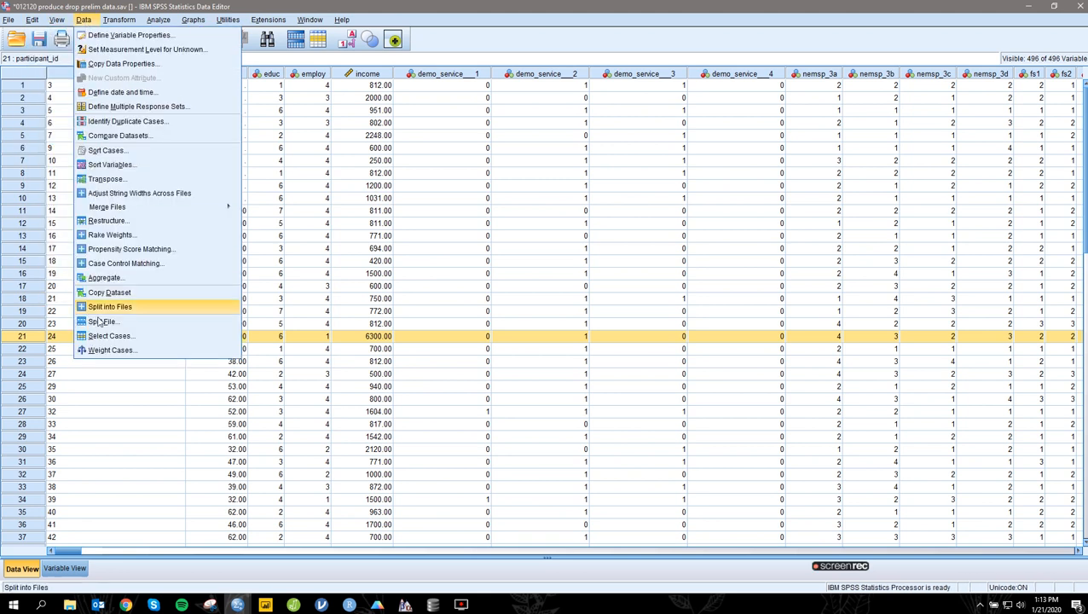
click(109, 337)
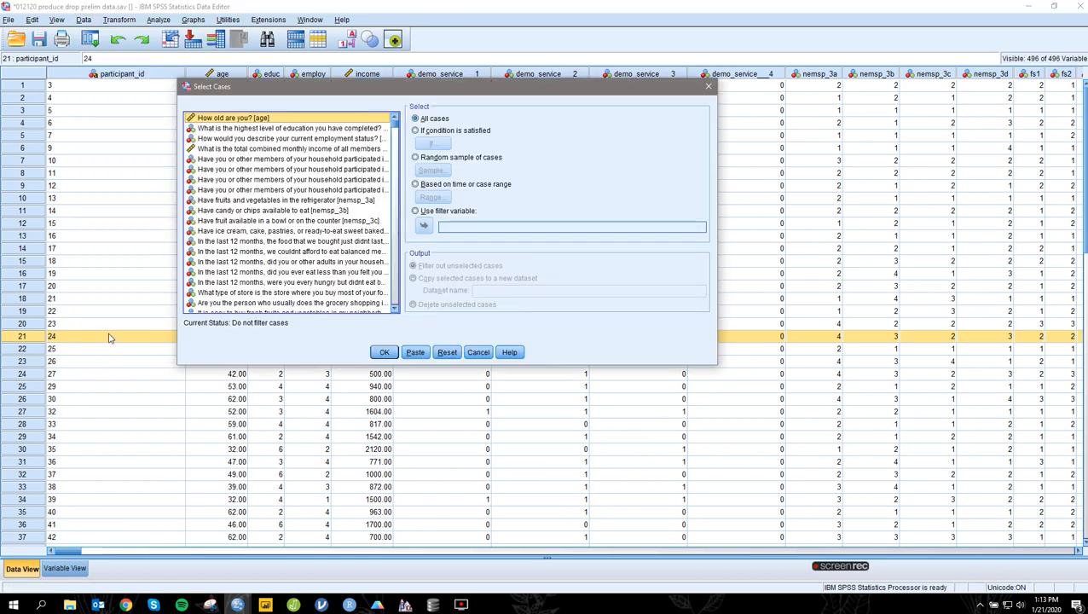
click(435, 130)
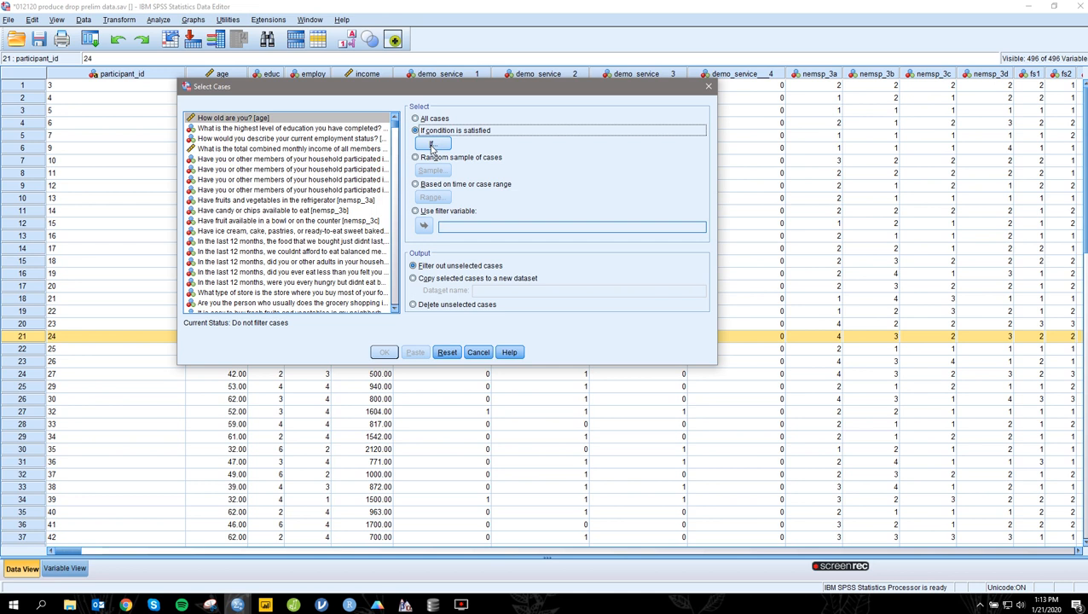
click(431, 145)
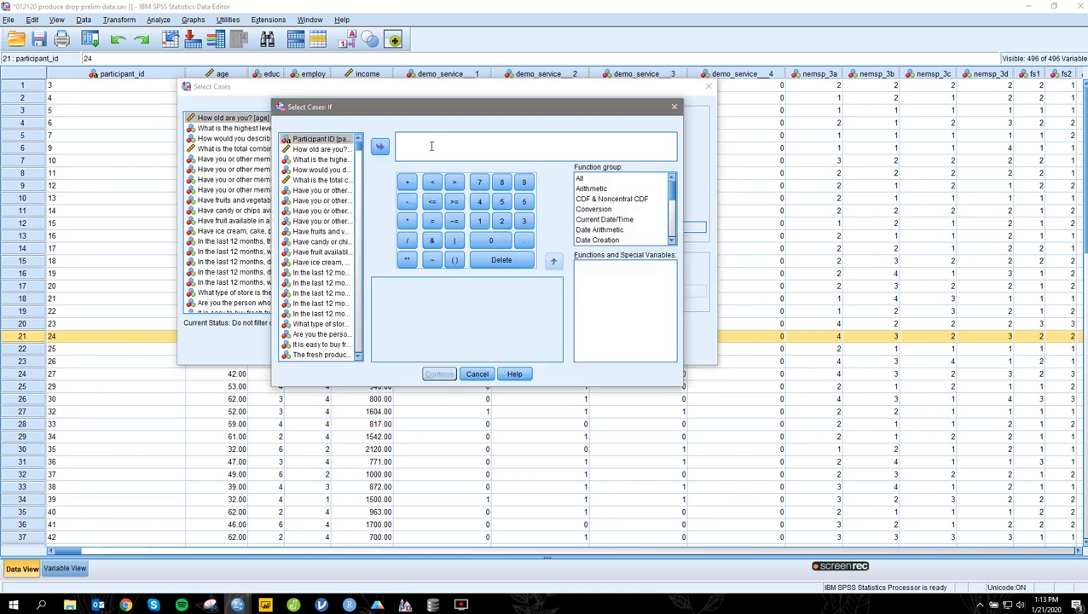
text(inc)
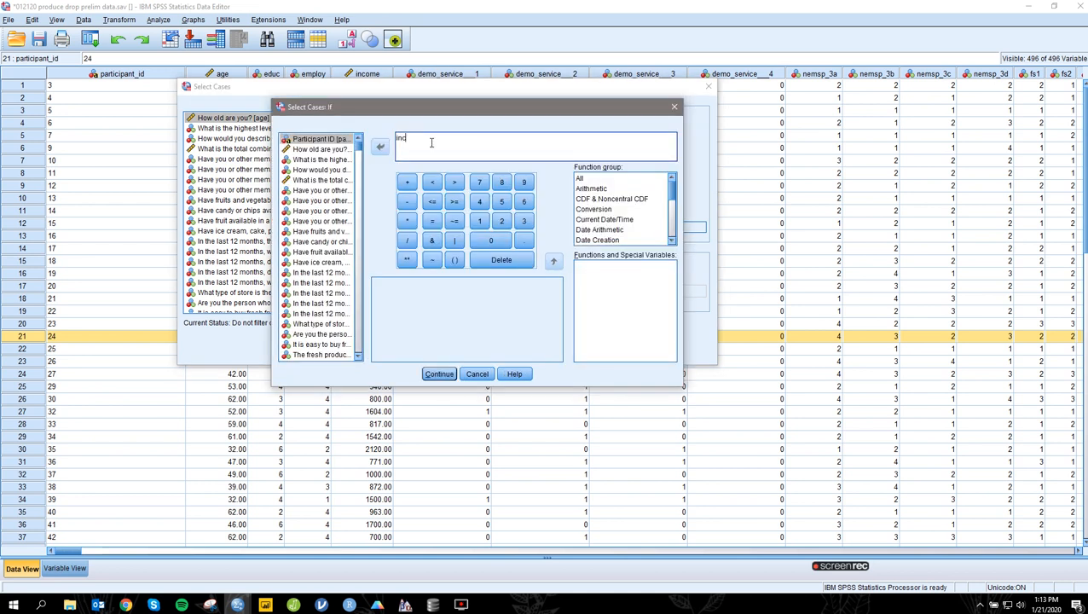
text(ome <)
text(3500)
click(438, 374)
click(383, 354)
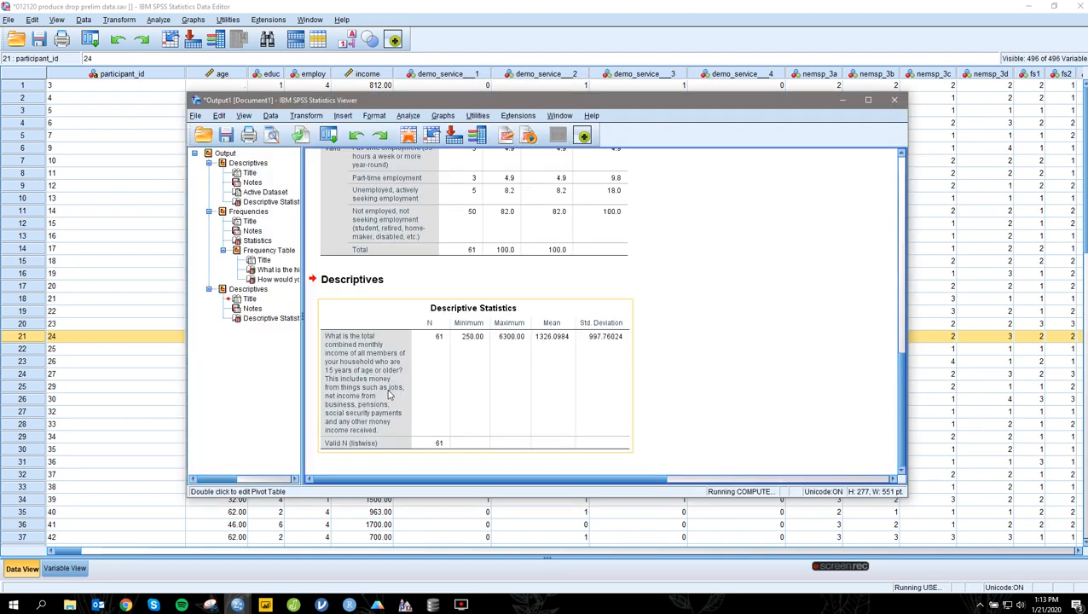
Return to the dataset and check through all rows which cases the income filter has excluded.
click(94, 324)
scroll(146, 274, down, 12)
scroll(141, 290, down, 3)
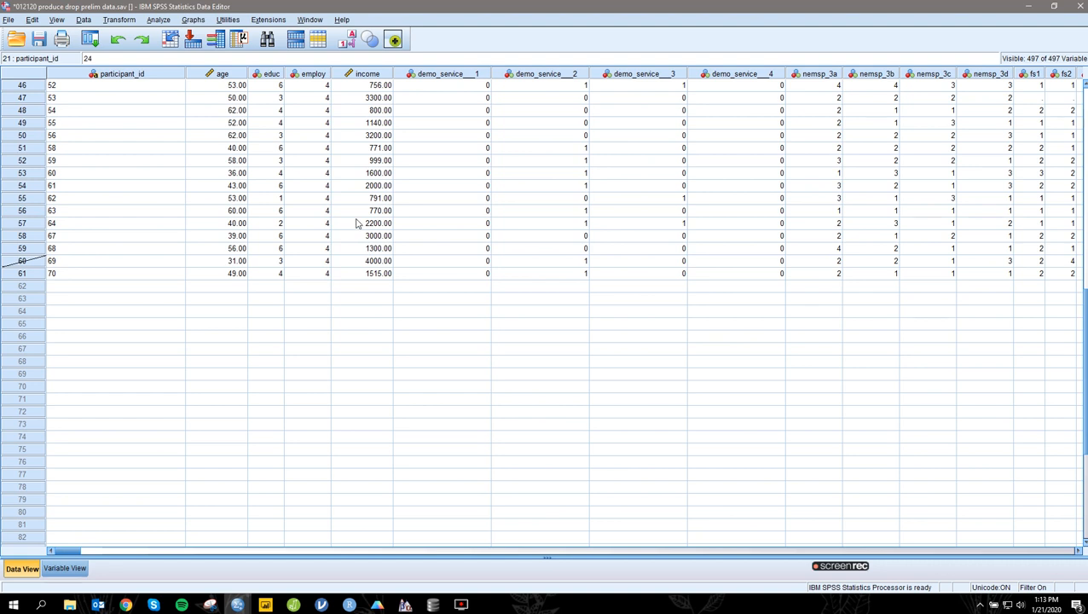
scroll(341, 235, up, 15)
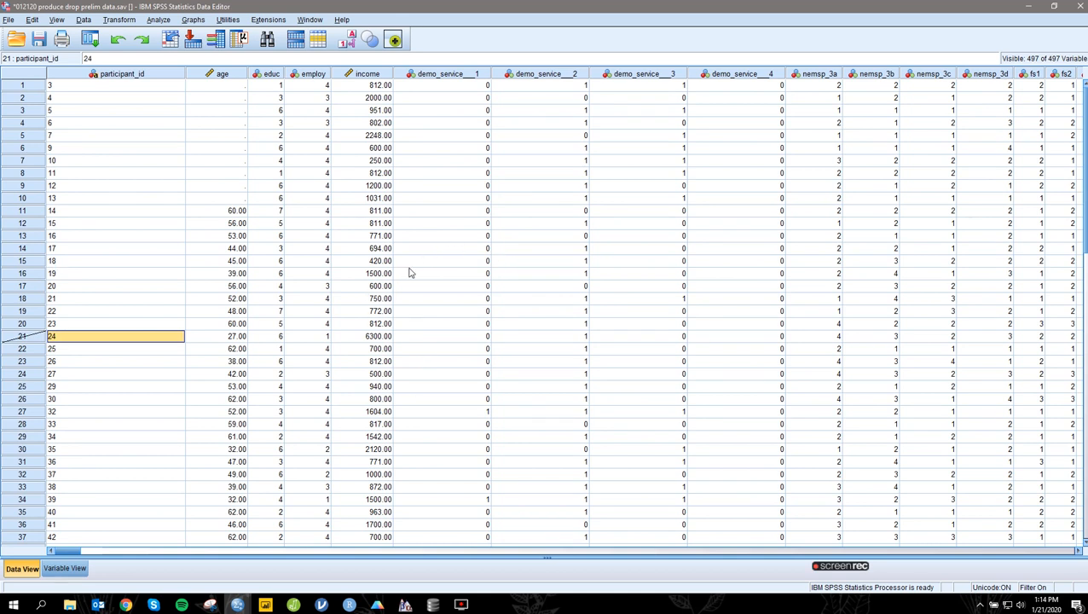
Rerun Descriptives for total combined monthly household income on the filtered cases, compare with the earlier output, and return to the dataset.
click(158, 20)
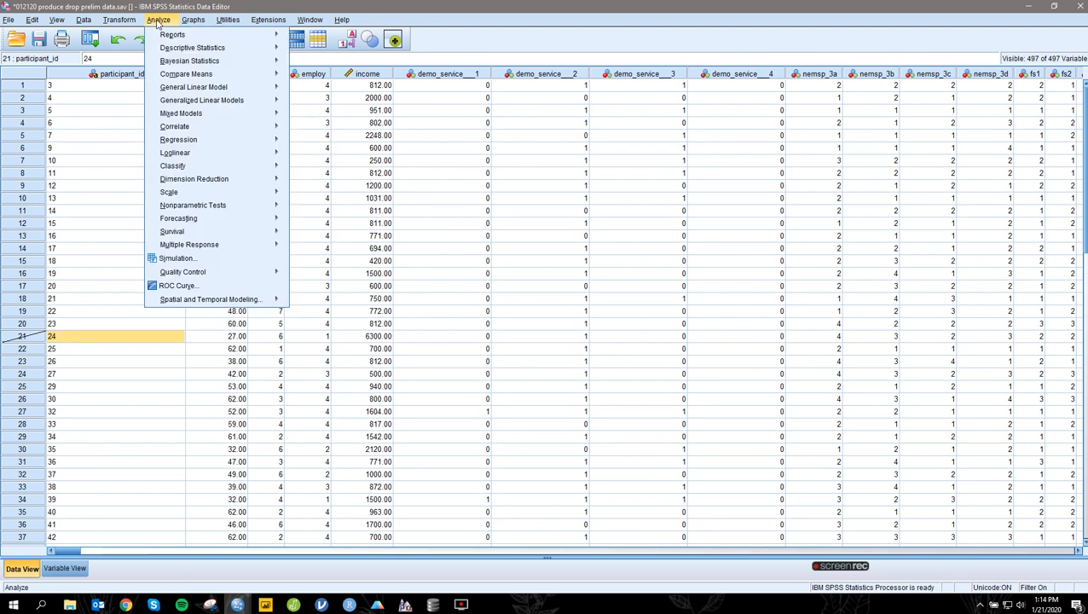
mouse_move(268, 52)
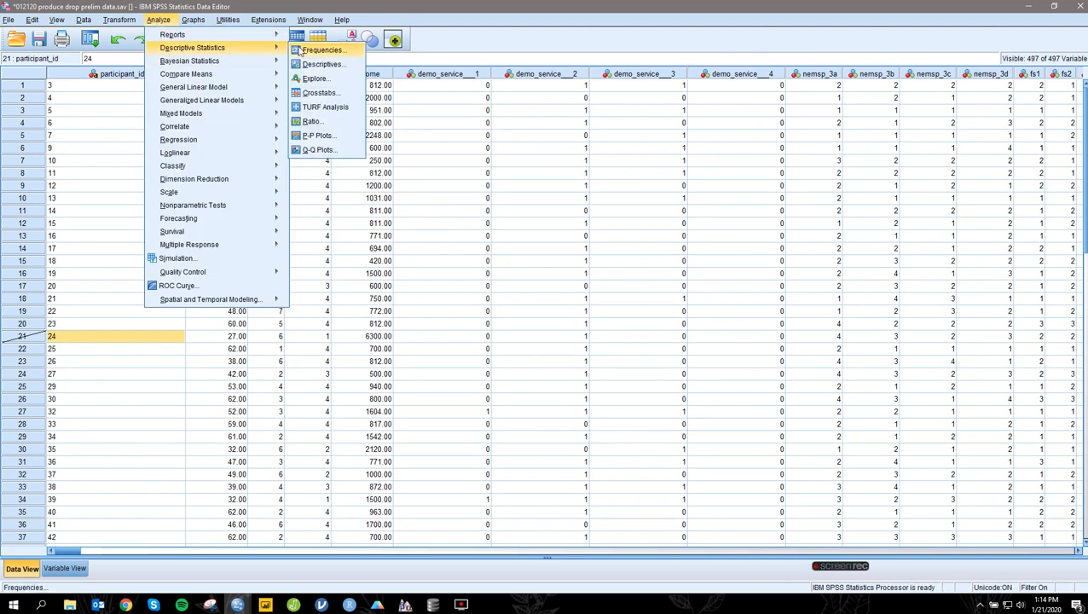
click(325, 64)
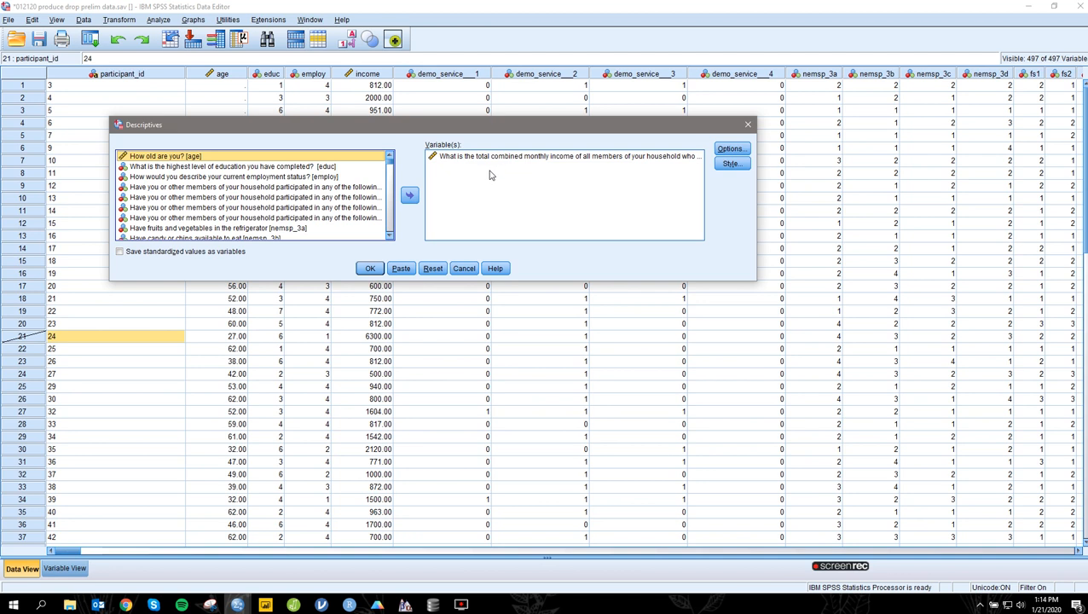
click(369, 270)
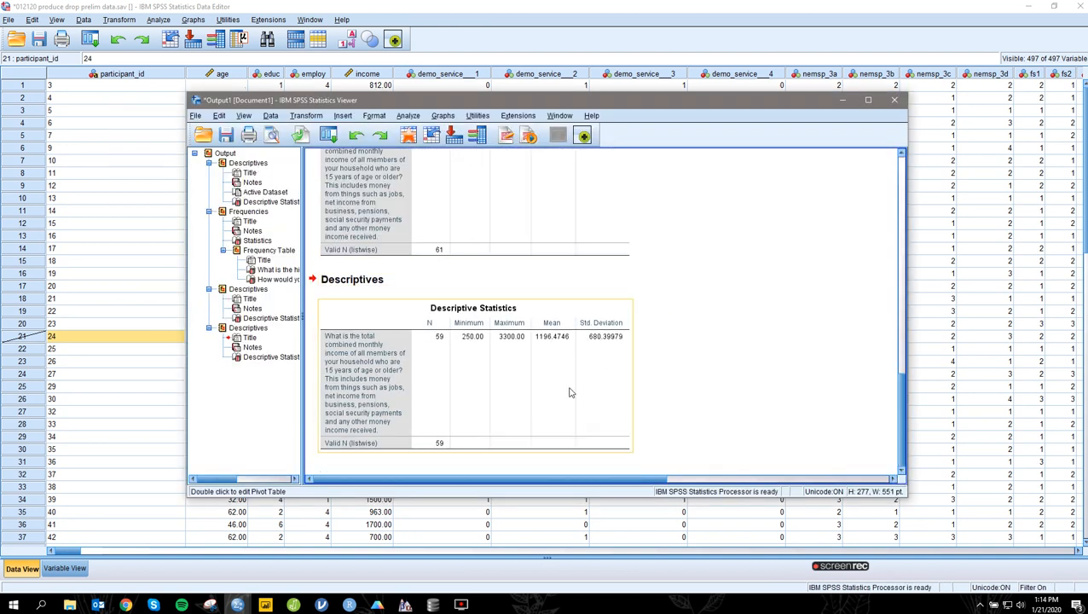
scroll(576, 376, up, 3)
scroll(576, 376, down, 3)
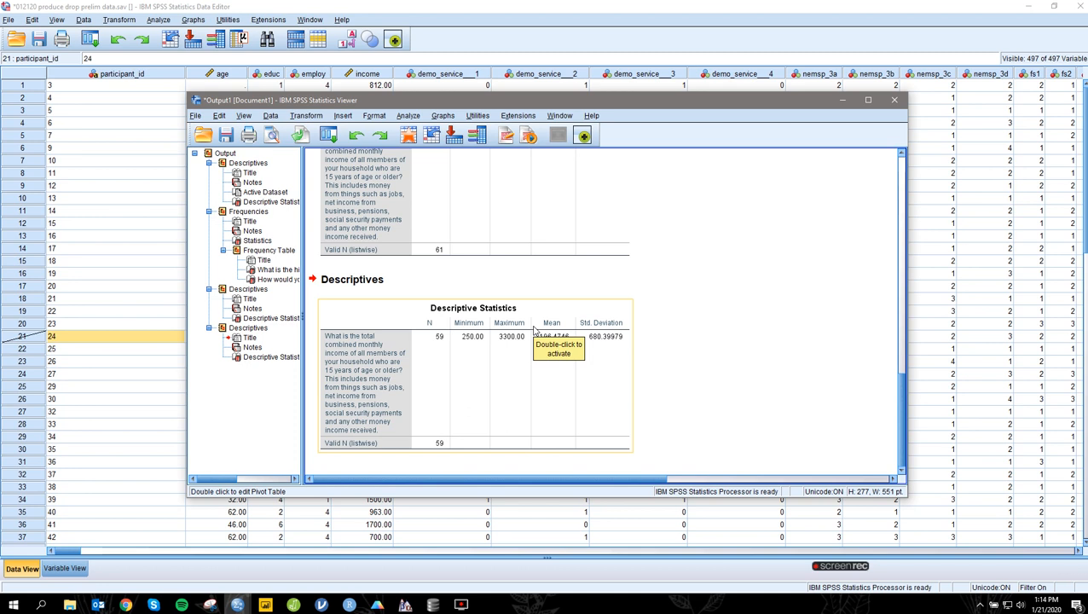
click(641, 401)
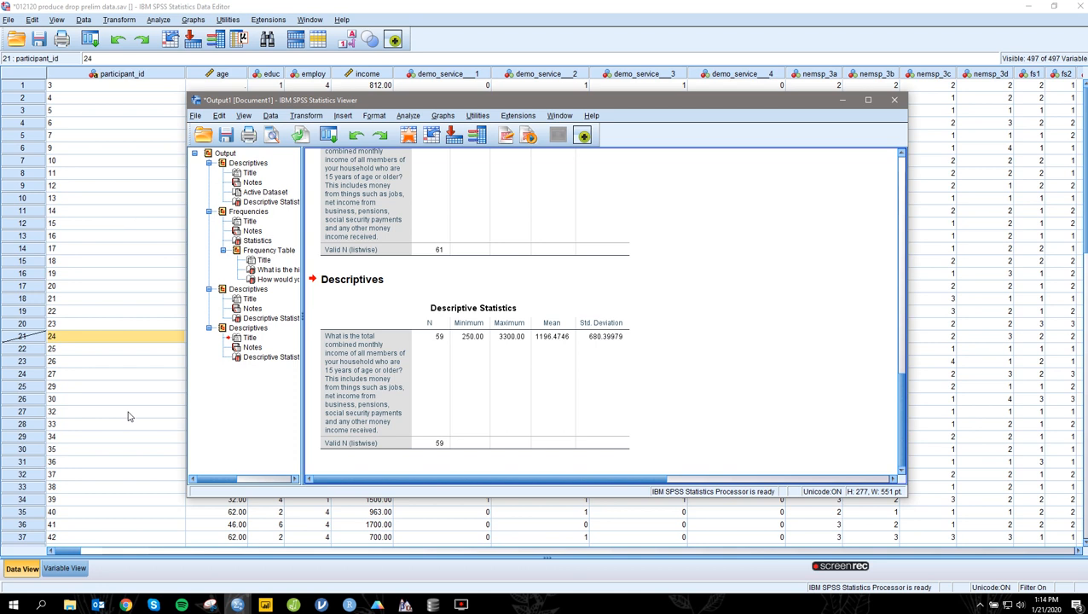
click(115, 312)
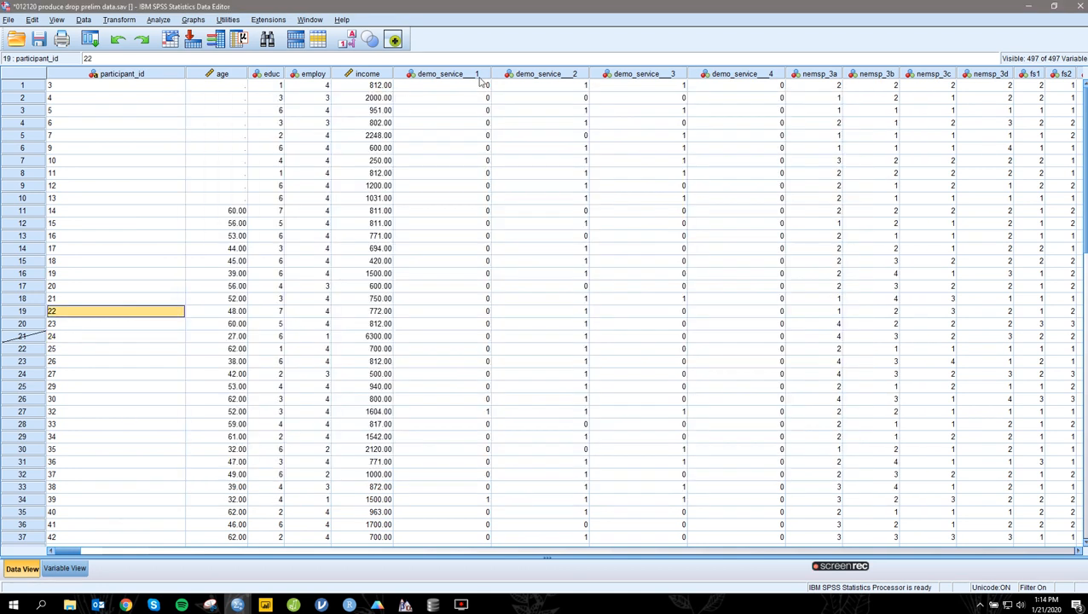
Start a Frequencies analysis and remove the education (educ) and employment status (employ) variables from its variable selection.
click(445, 225)
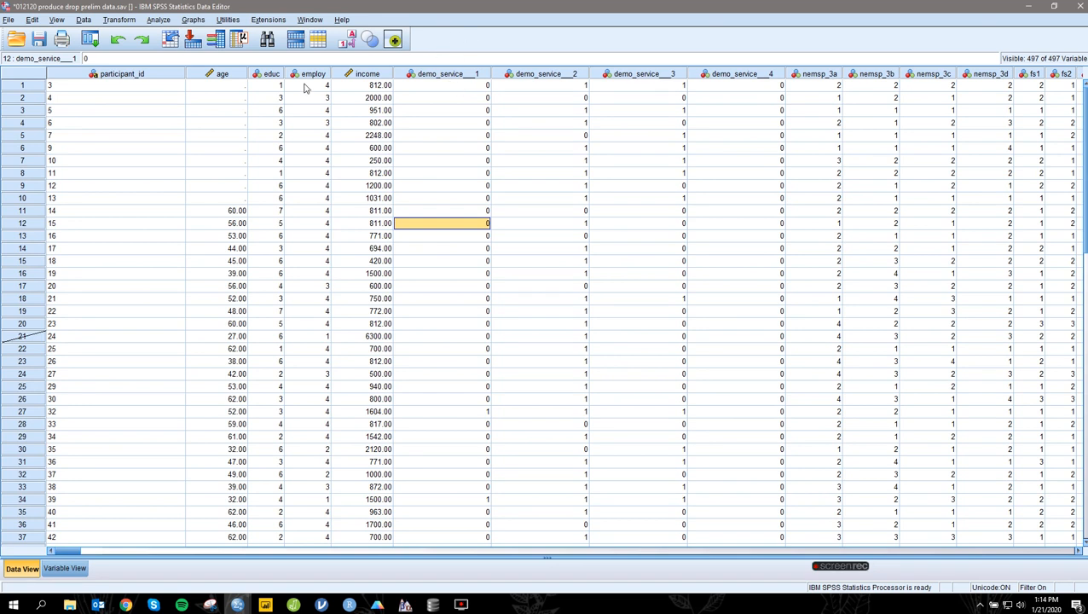
click(157, 19)
mouse_move(226, 48)
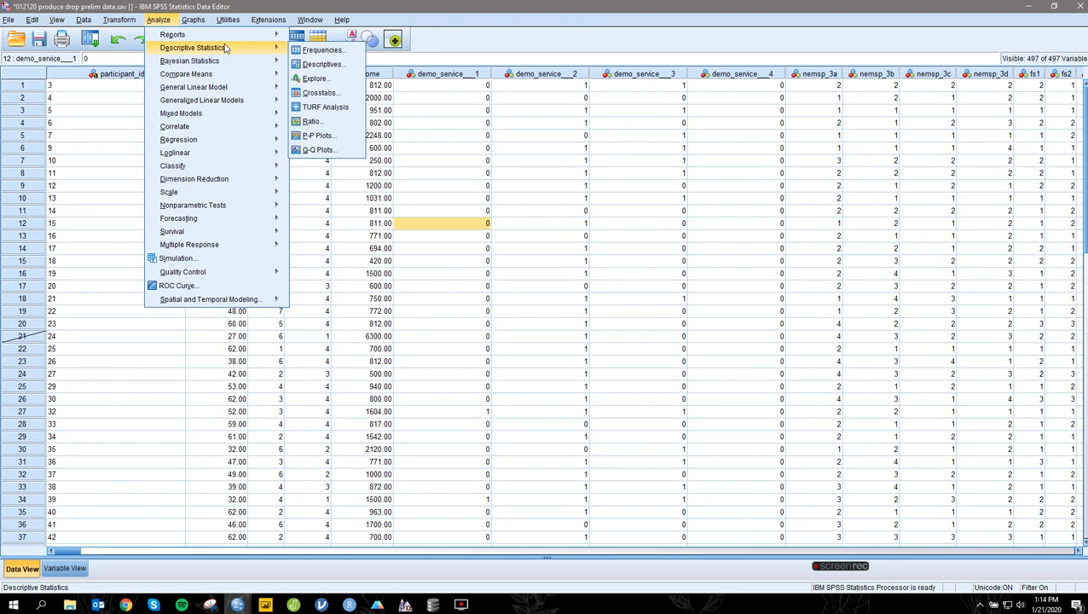
click(315, 50)
click(838, 215)
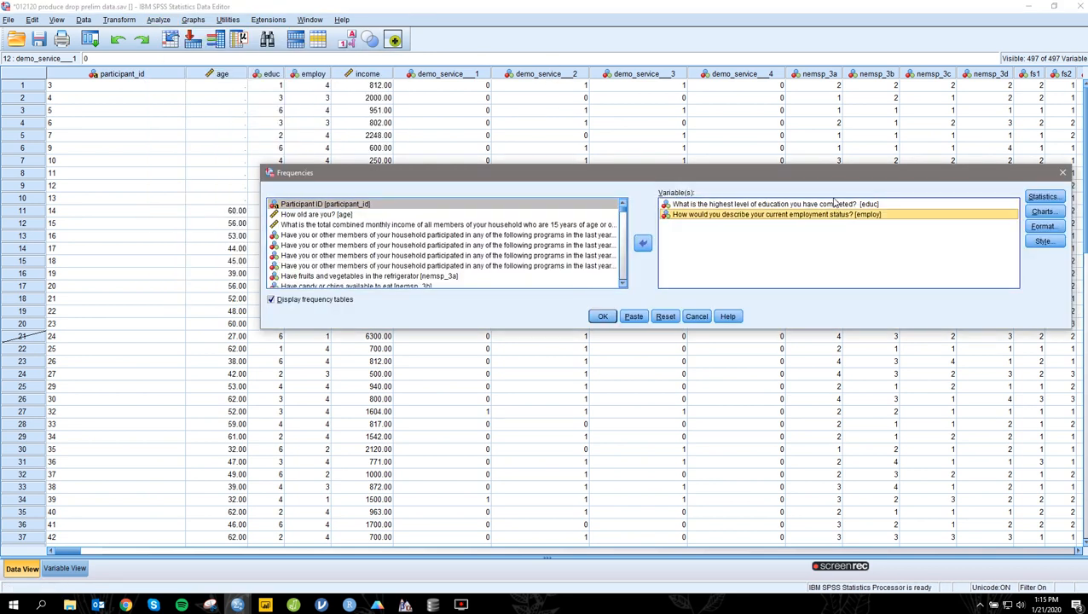
shift+click(834, 205)
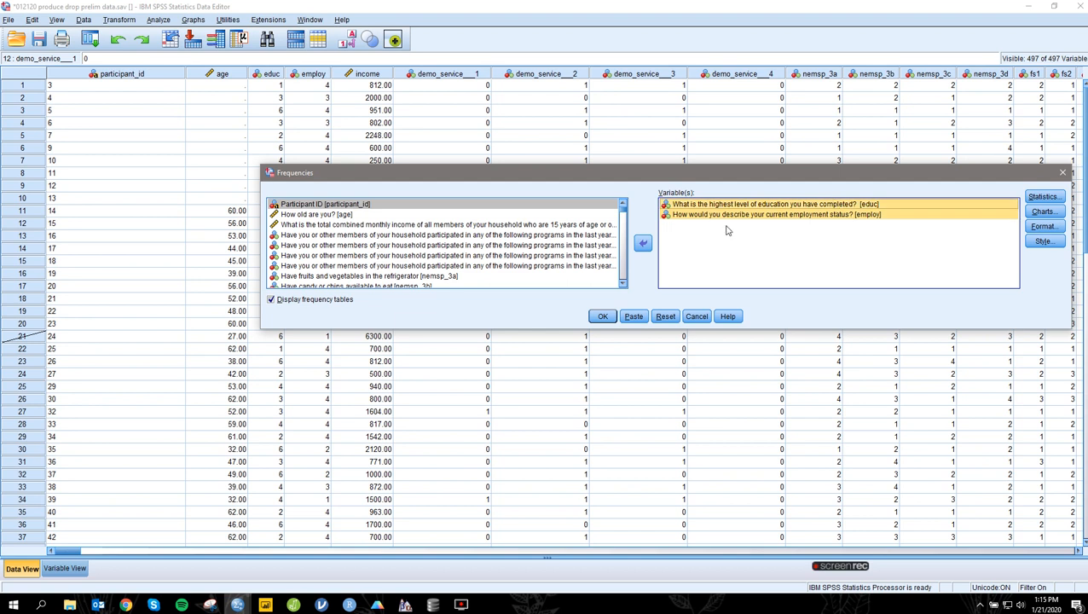
click(642, 244)
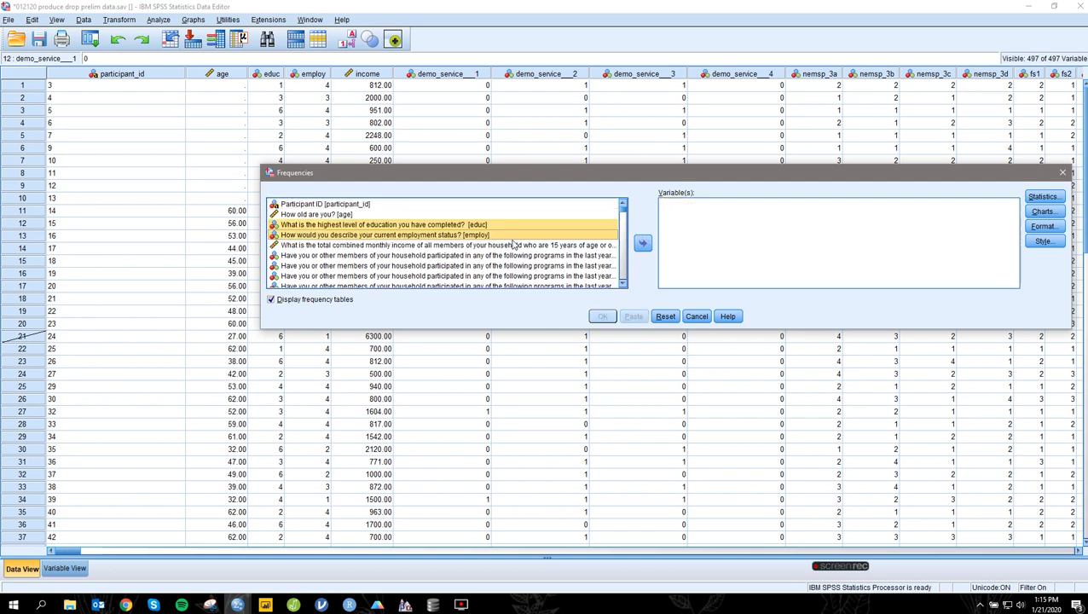
Add the four household program participation variables (demo_service___1 to demo_service___4) and run Frequencies with frequency tables.
click(471, 245)
click(461, 264)
click(464, 256)
scroll(463, 267, down, 1)
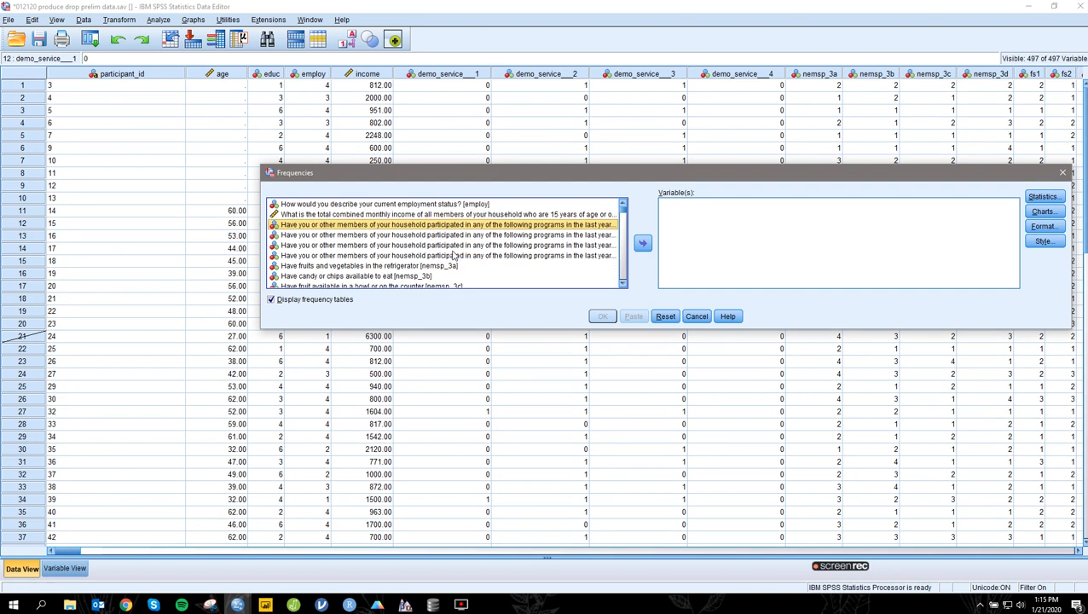
shift+click(448, 256)
click(642, 243)
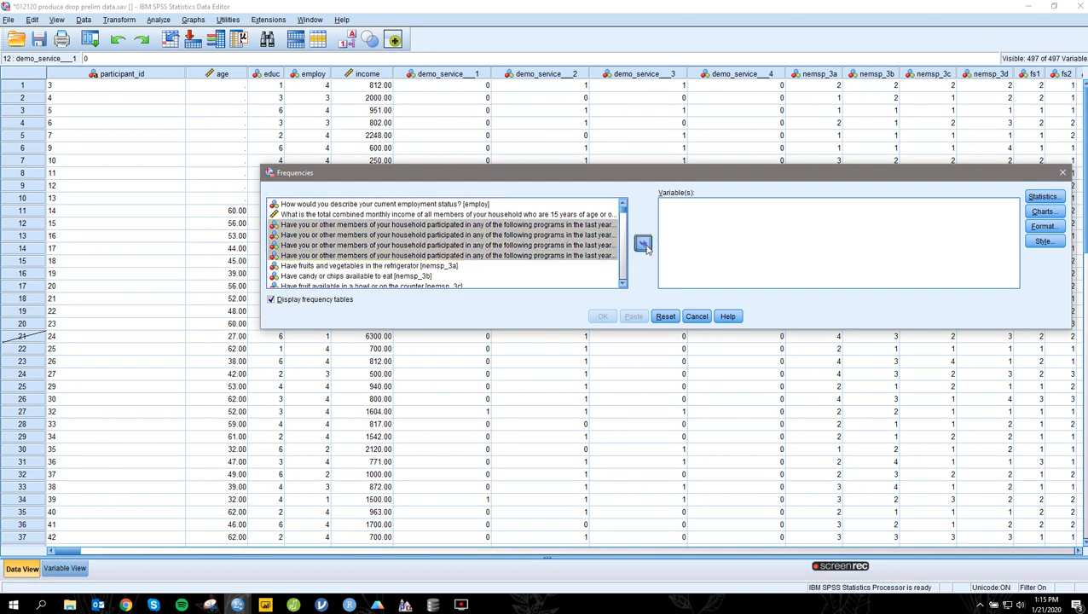
click(604, 317)
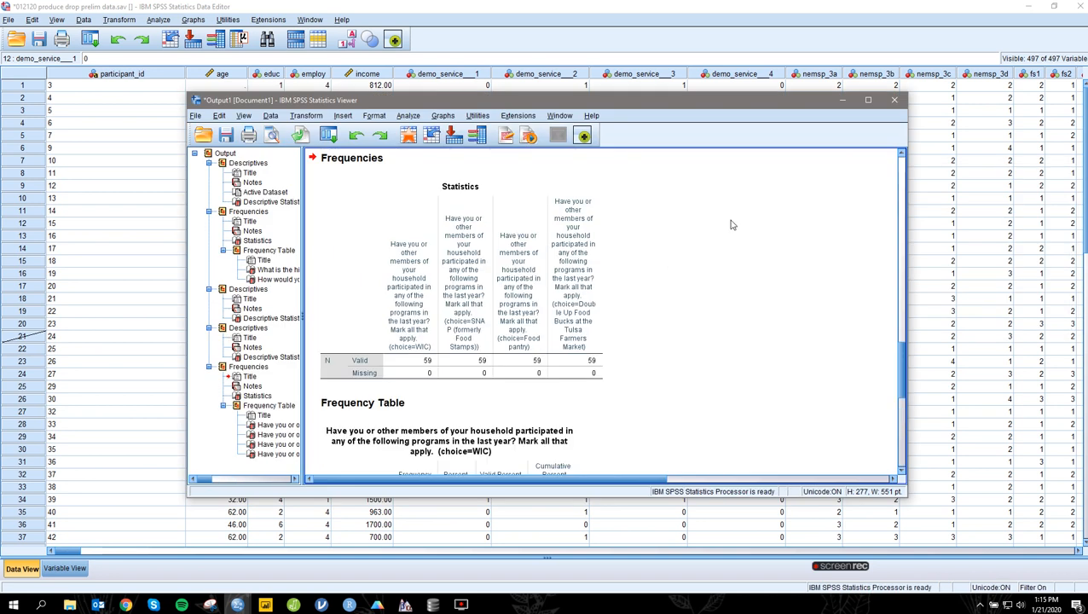
Examine the WIC, SNAP, food pantry and Double Up Food Bucks frequency tables, then minimize the output window.
scroll(714, 250, down, 4)
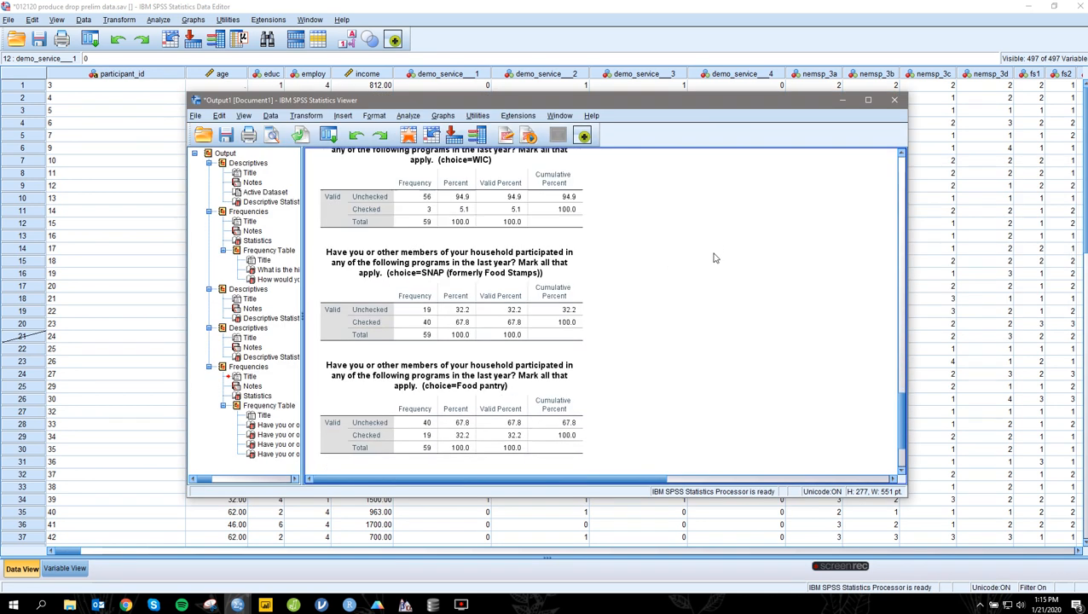
scroll(718, 256, up, 6)
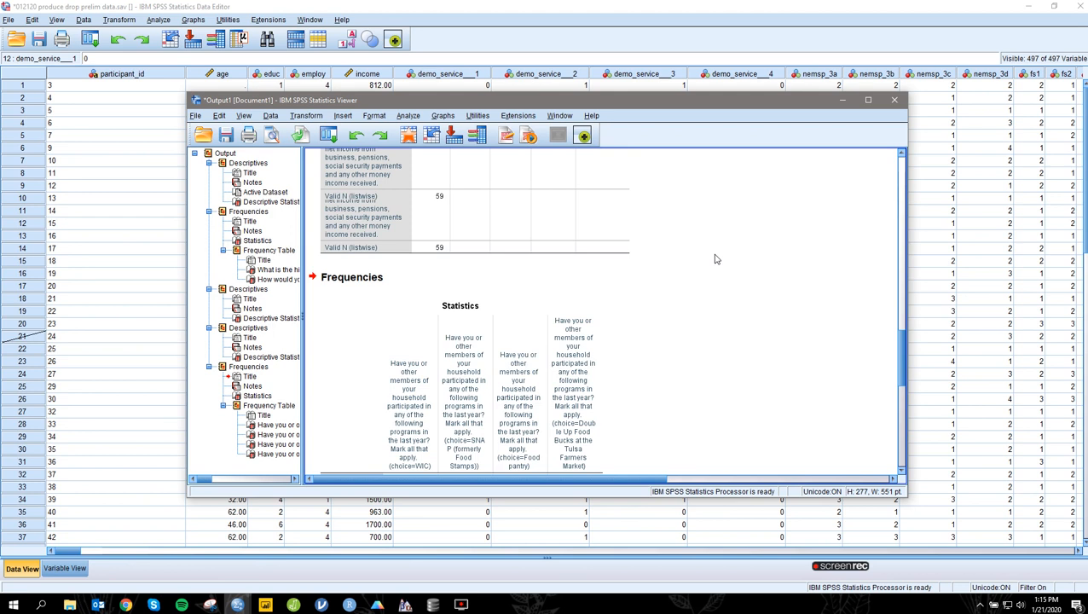
scroll(710, 264, down, 3)
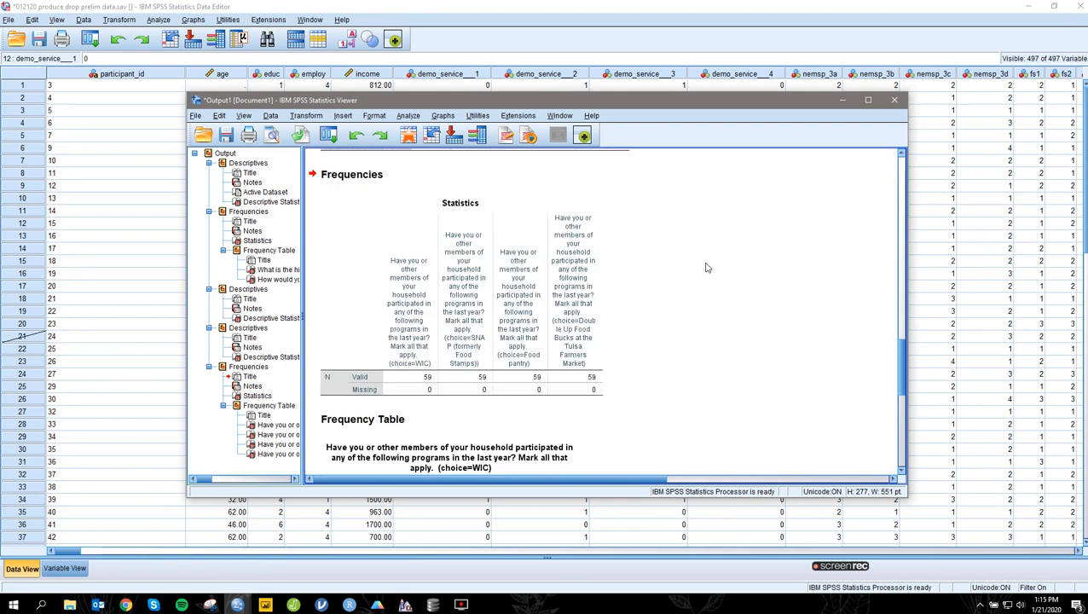
scroll(515, 368, down, 3)
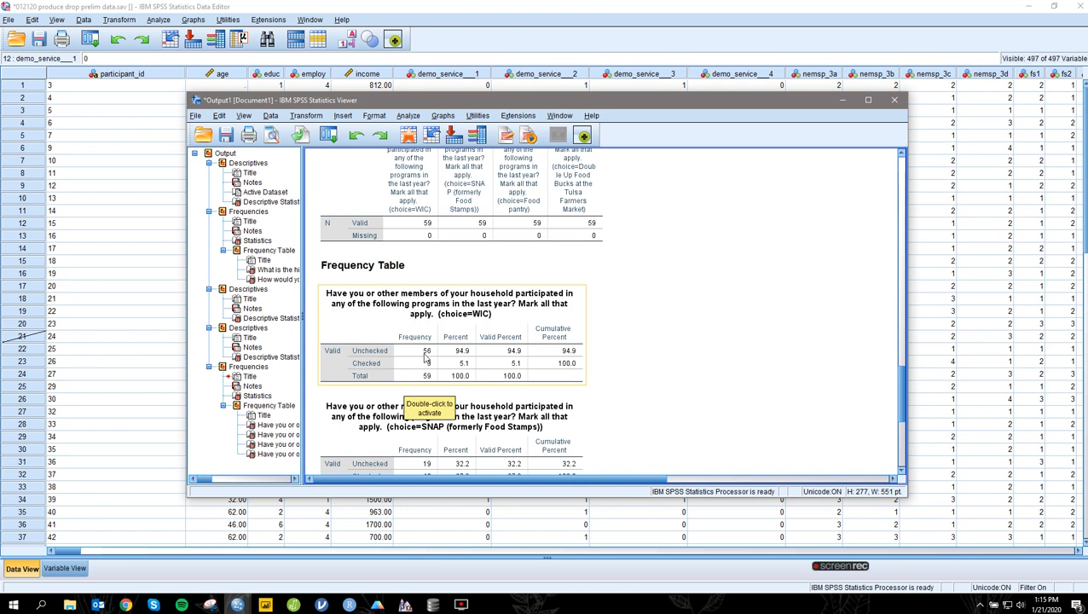
scroll(557, 359, down, 5)
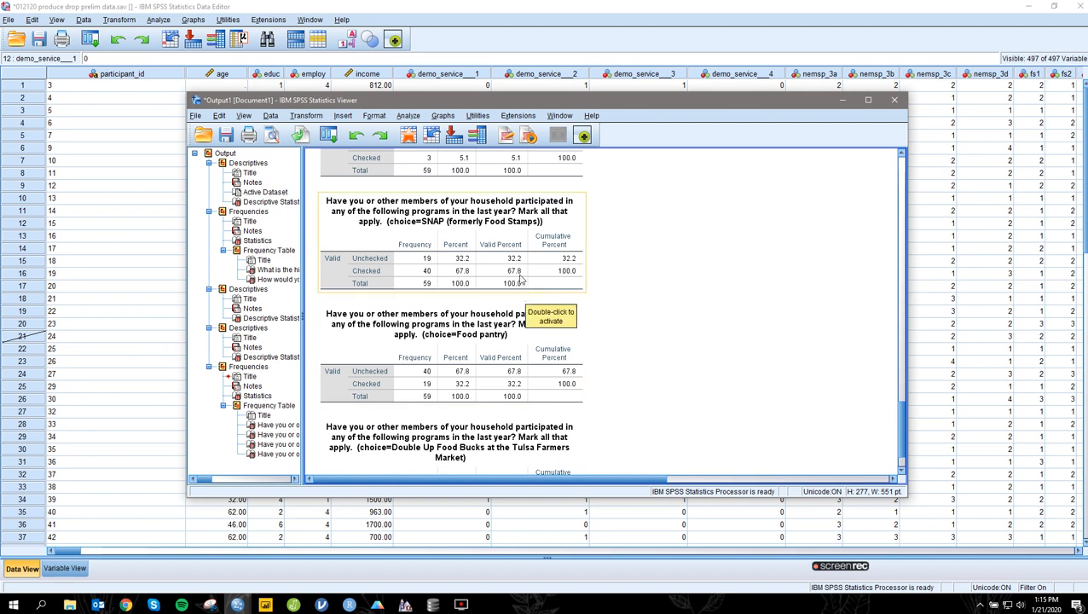
scroll(492, 369, down, 1)
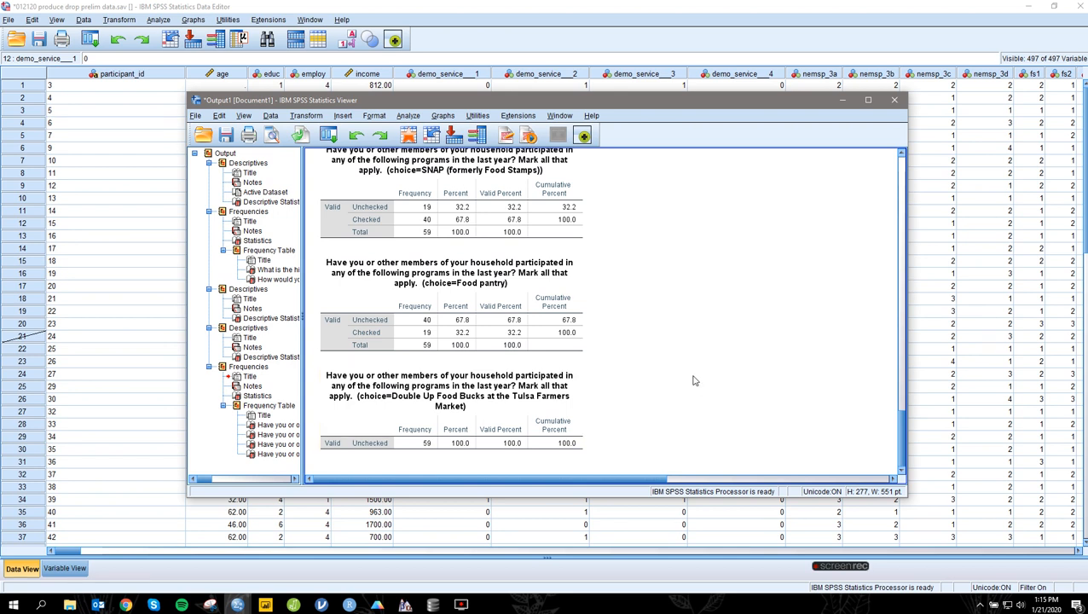
click(842, 101)
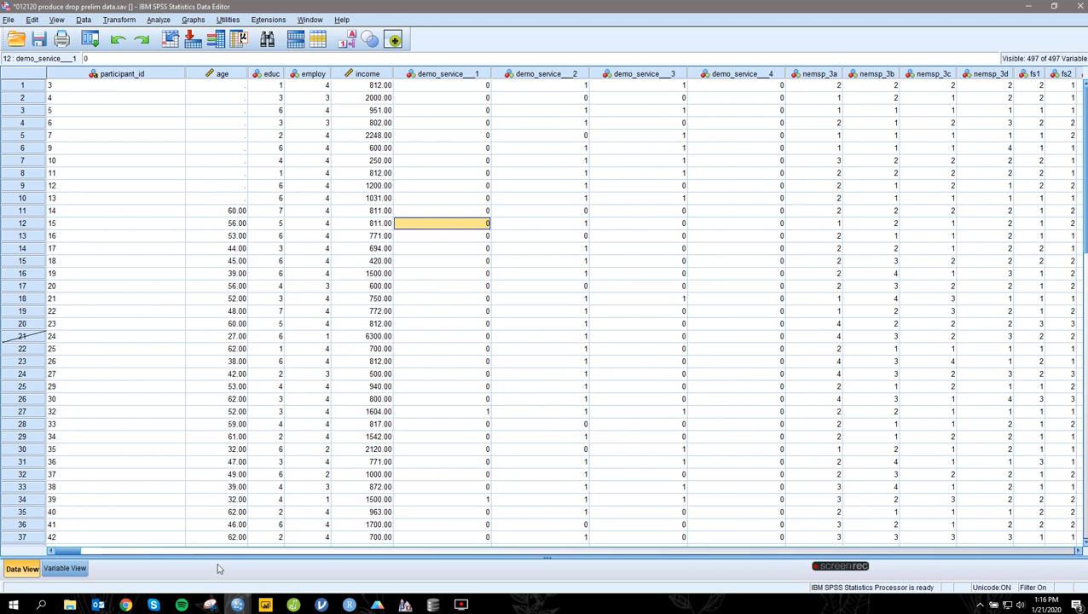
Inspect the value labels of the fs1 food security variable in the variable definitions and close them without changes.
click(76, 569)
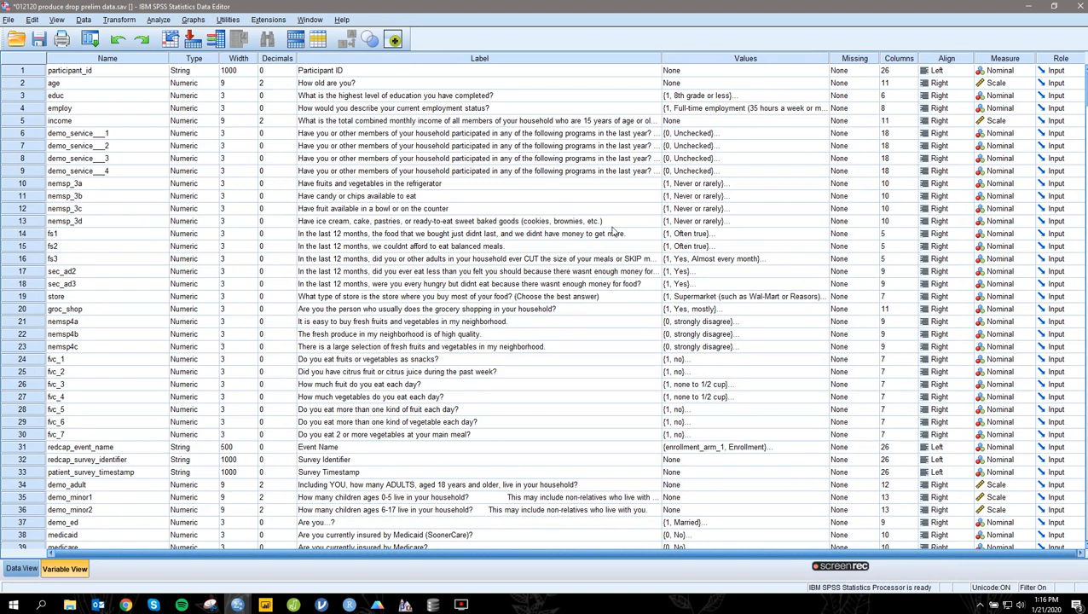
click(811, 236)
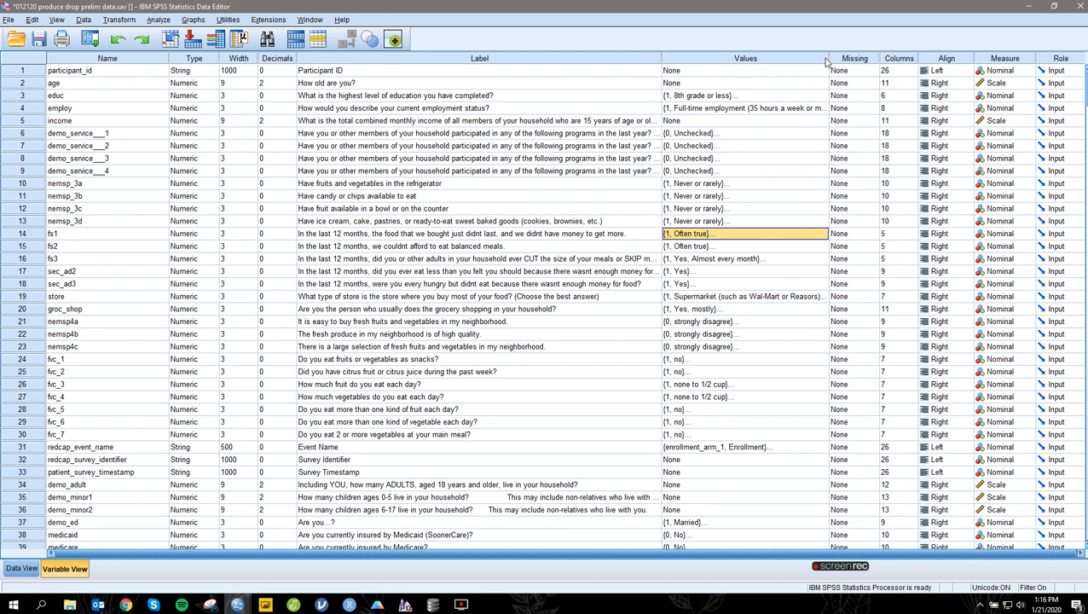
drag(828, 63, 841, 63)
drag(896, 99, 832, 157)
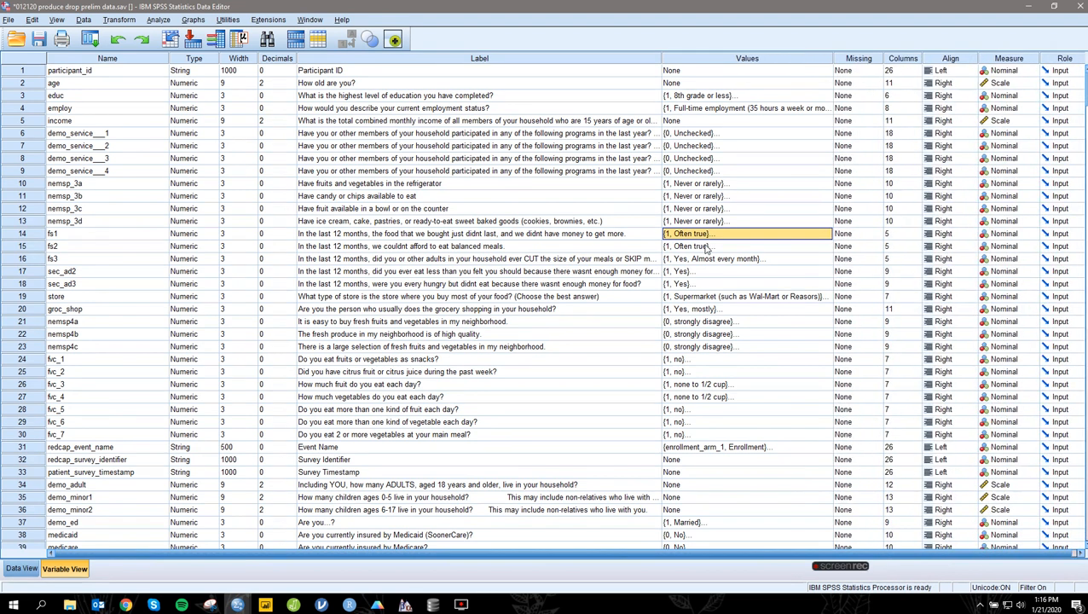
click(713, 240)
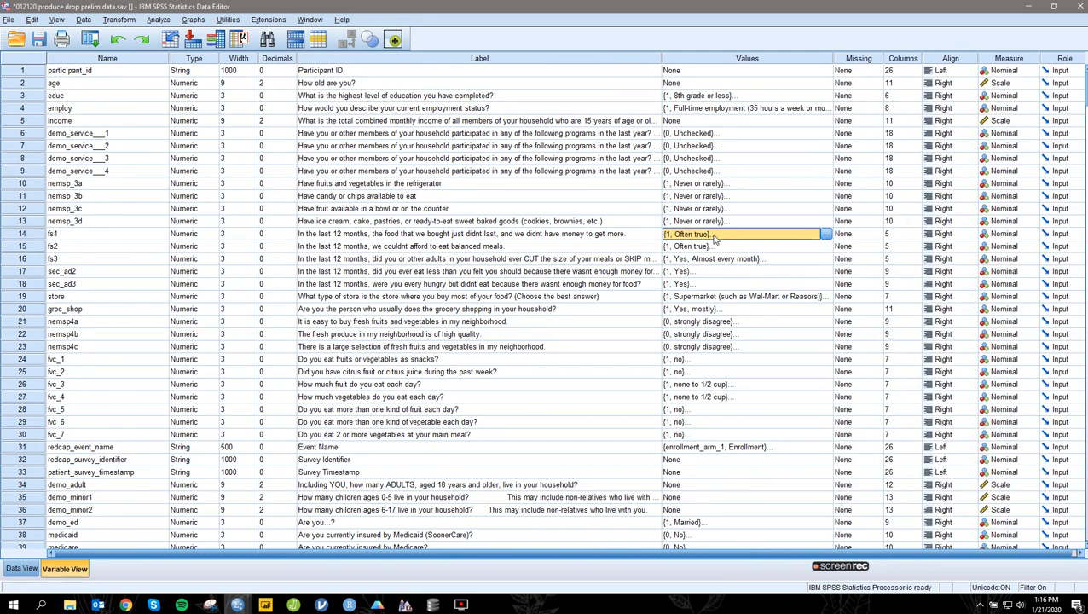
click(825, 233)
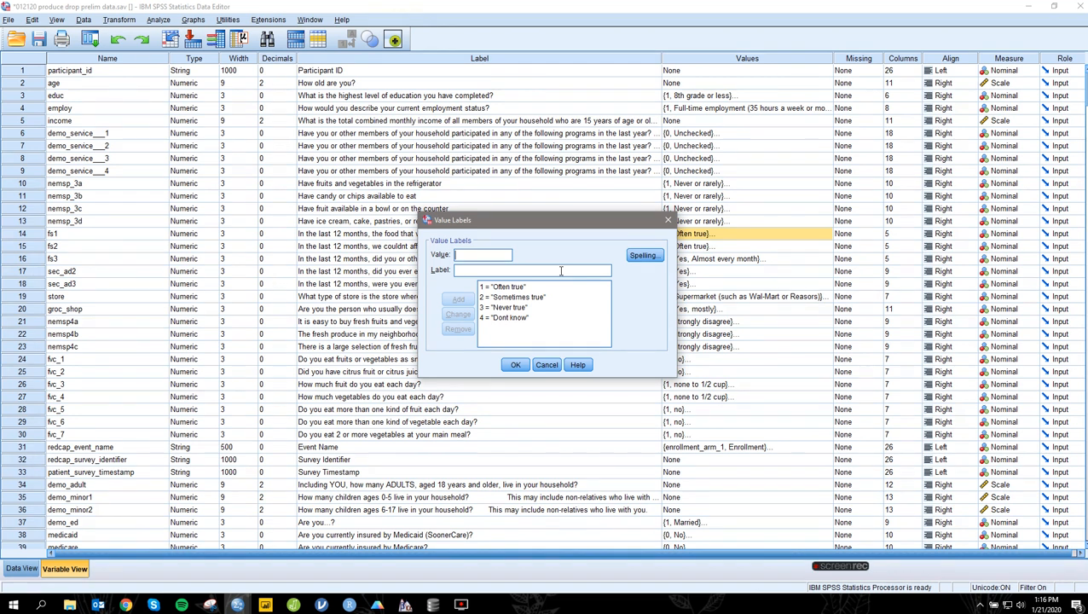
click(665, 221)
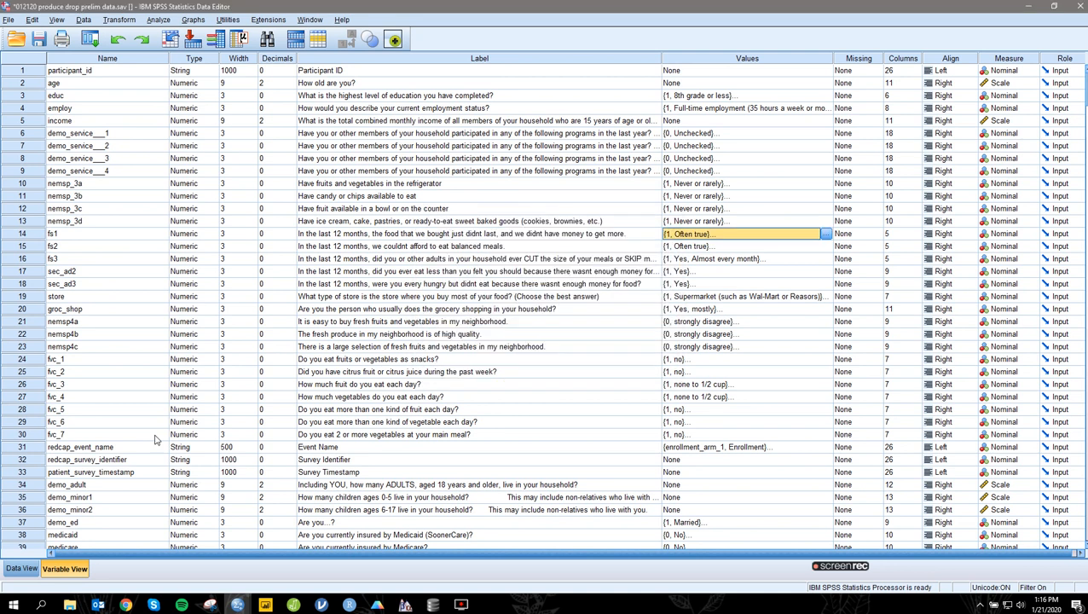
Return to the data, reopen Frequencies and remove the four program participation variables from its variable selection.
click(22, 568)
click(157, 18)
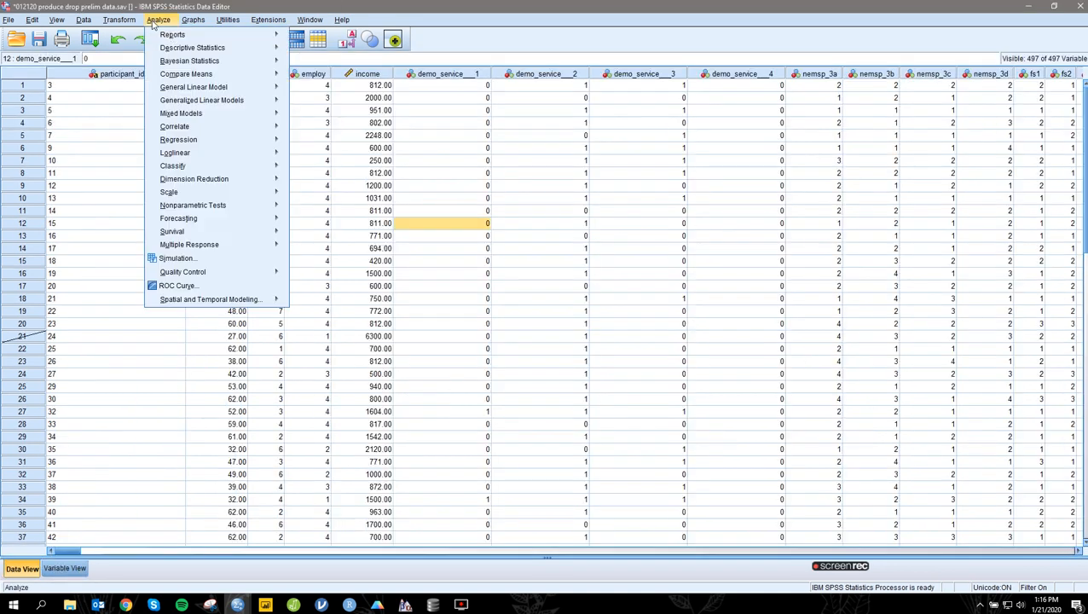
mouse_move(193, 47)
click(315, 50)
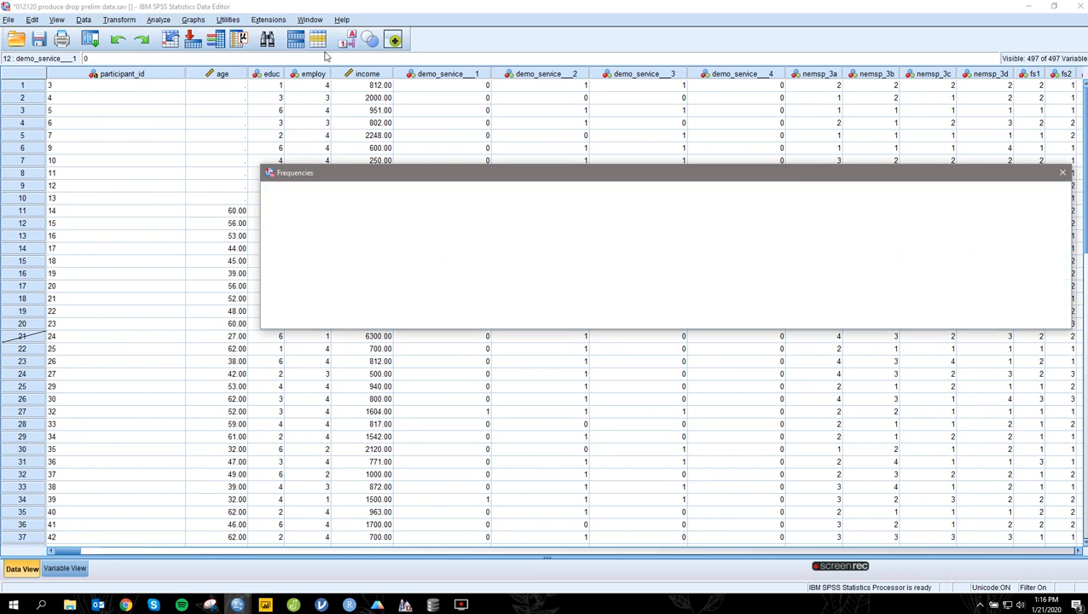
click(767, 205)
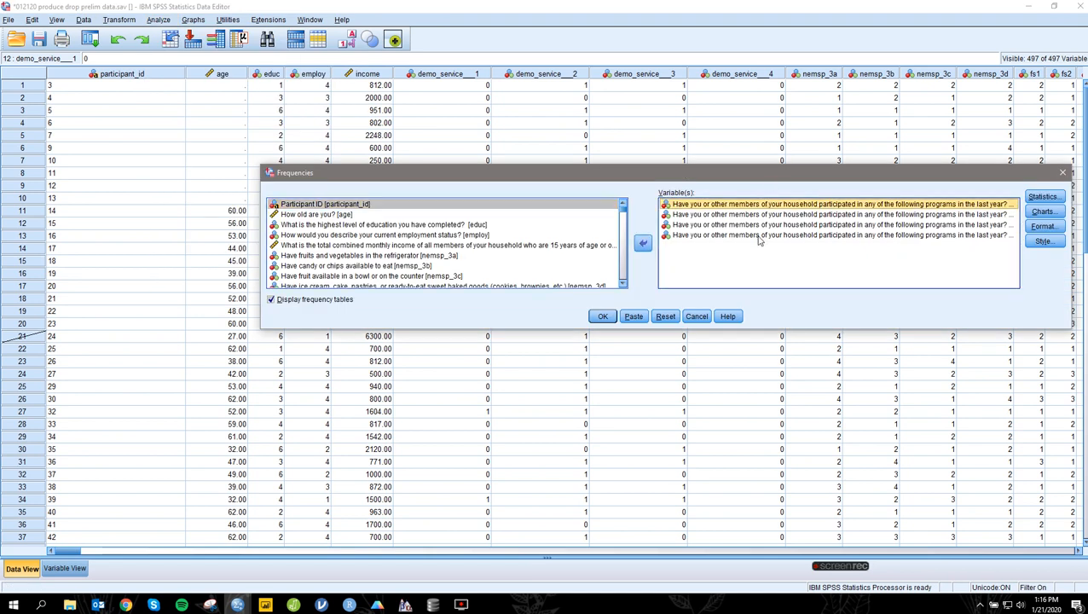
shift+click(759, 236)
shift+click(723, 226)
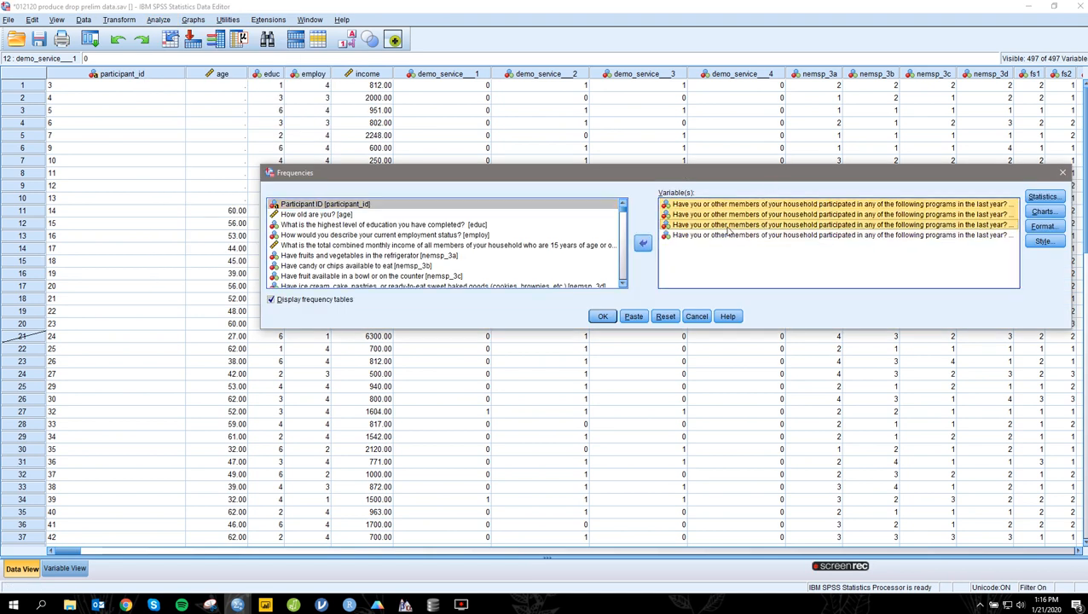
shift+click(723, 232)
click(643, 244)
scroll(533, 229, down, 2)
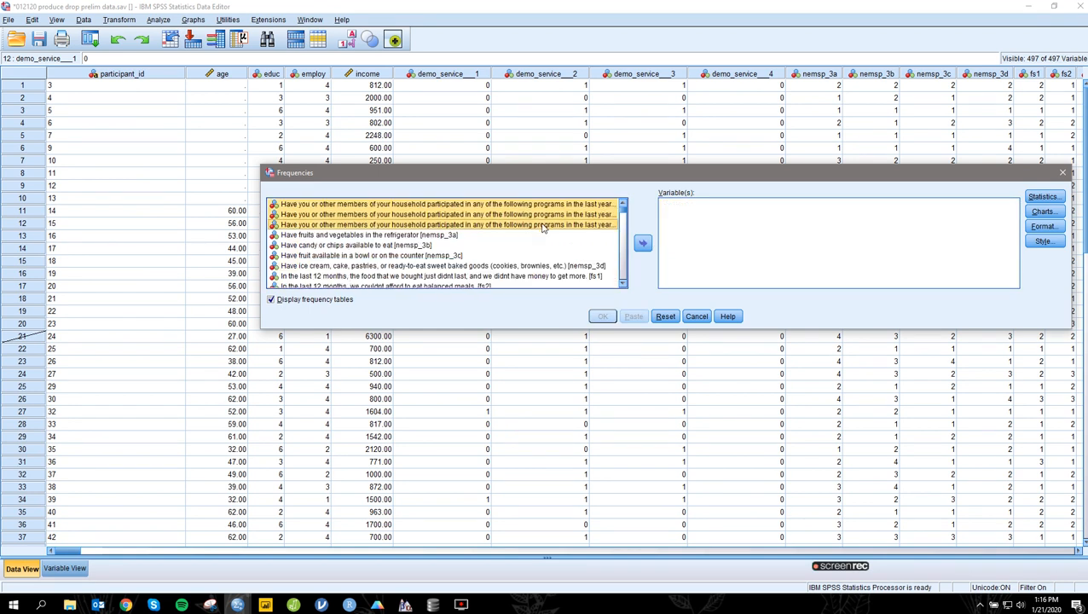
Add the survey variables from nemsp_3a through fvc_7 to the Frequencies selection and run it with frequency tables.
click(483, 235)
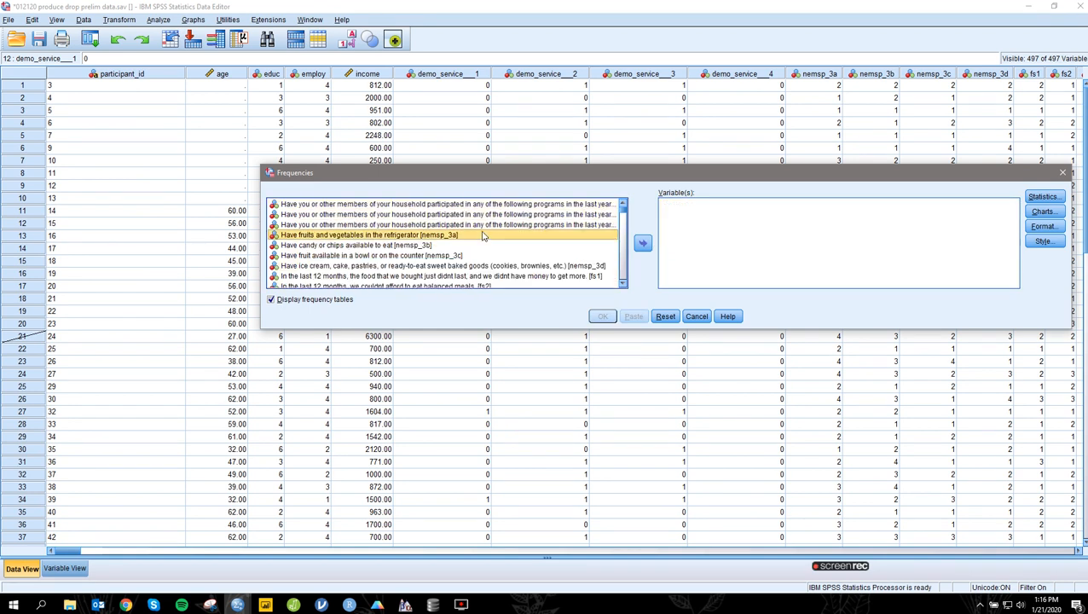
scroll(487, 232, down, 1)
scroll(492, 232, up, 1)
shift+click(485, 266)
scroll(496, 252, down, 1)
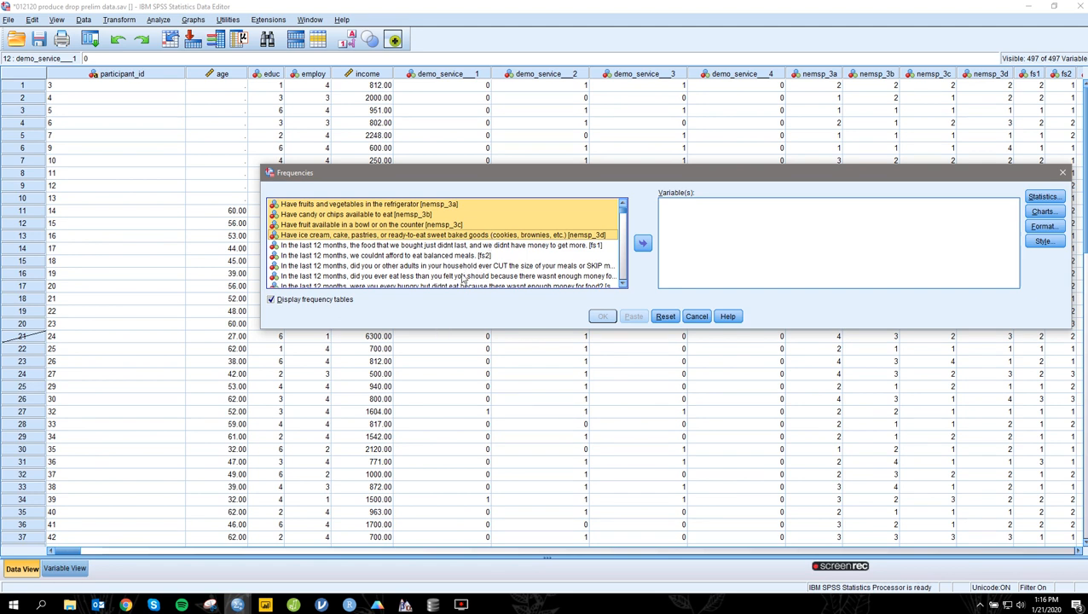
scroll(462, 280, down, 1)
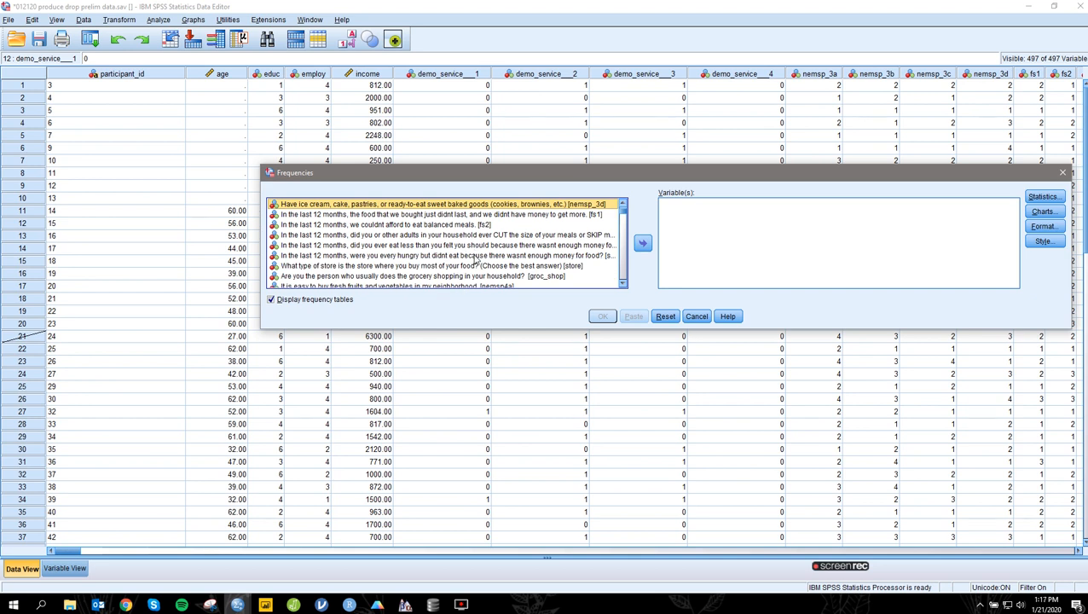
scroll(474, 269, down, 1)
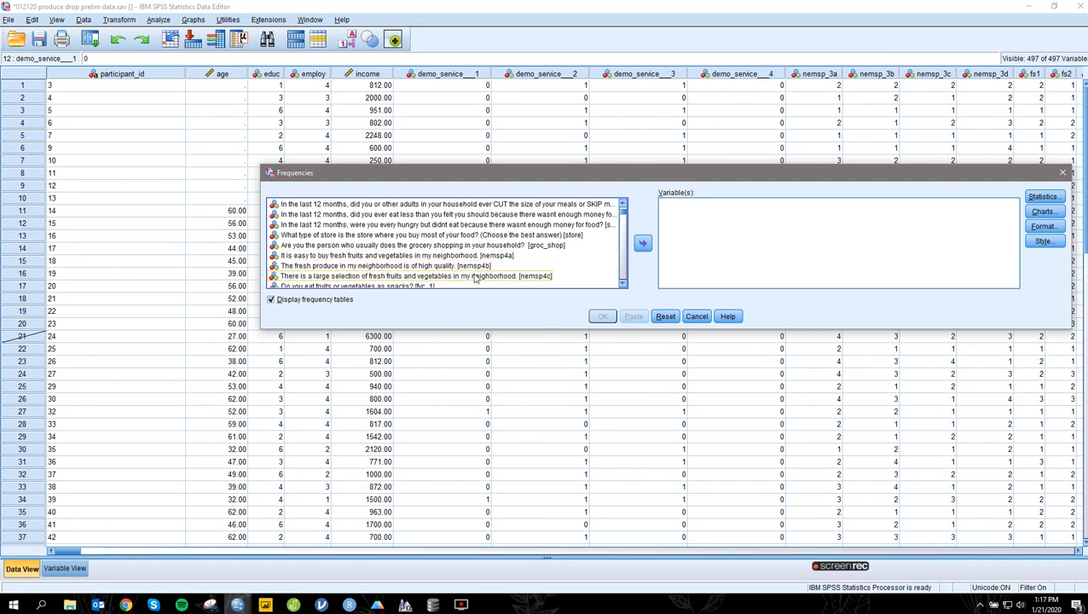
scroll(447, 262, down, 1)
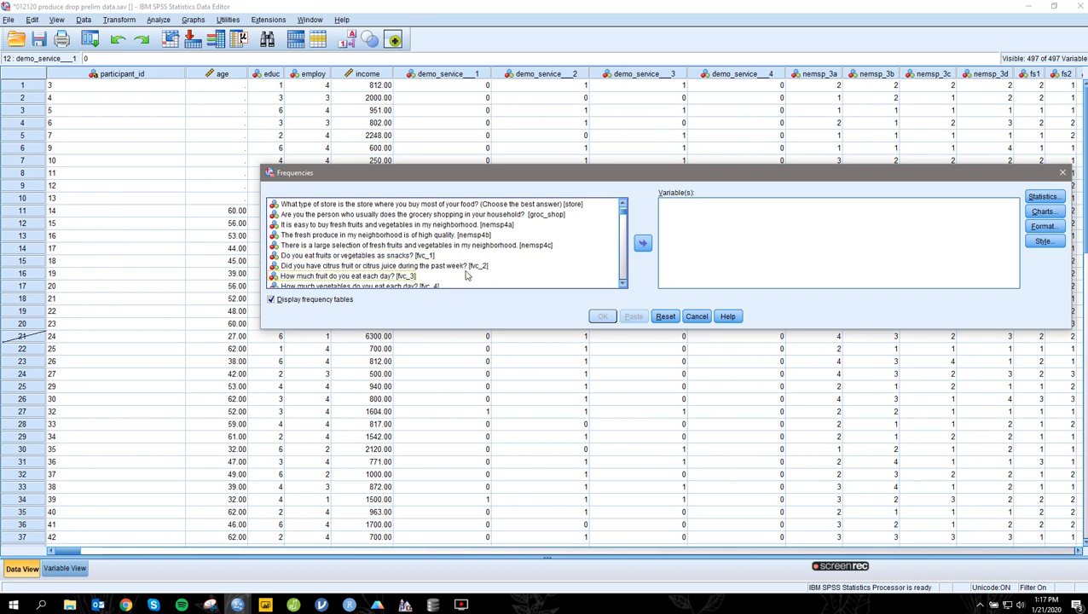
scroll(477, 264, down, 1)
scroll(472, 263, down, 1)
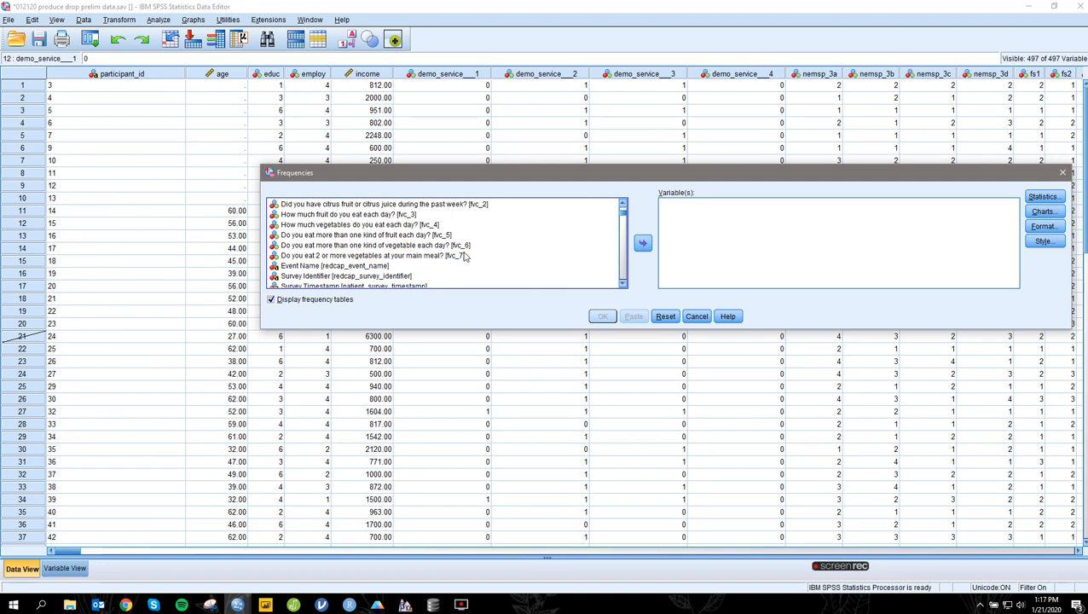
shift+click(465, 254)
scroll(510, 254, up, 6)
scroll(516, 237, up, 4)
scroll(516, 239, down, 6)
click(642, 245)
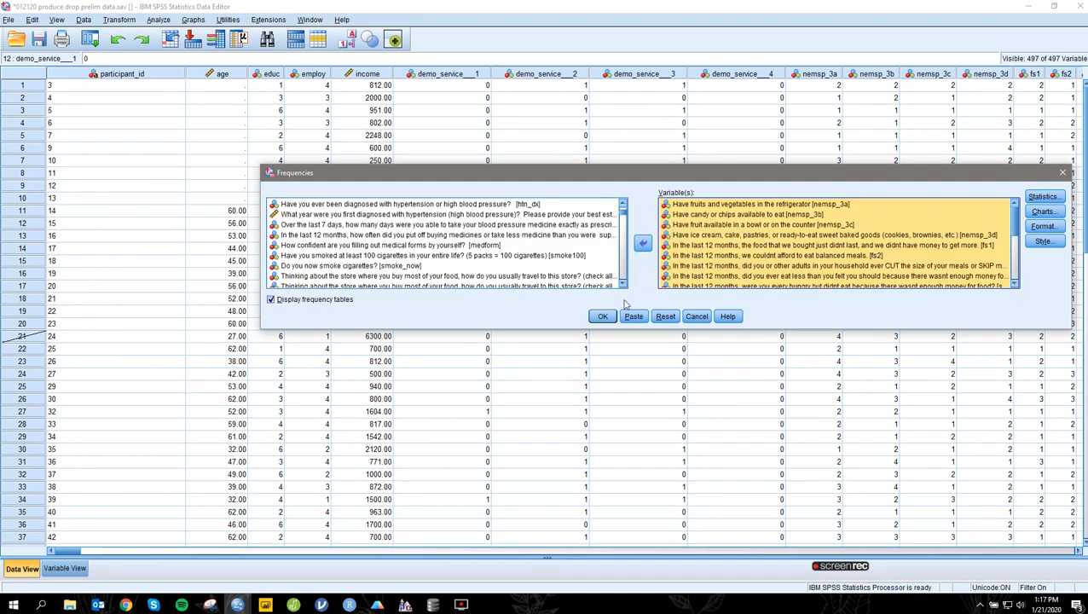
click(612, 318)
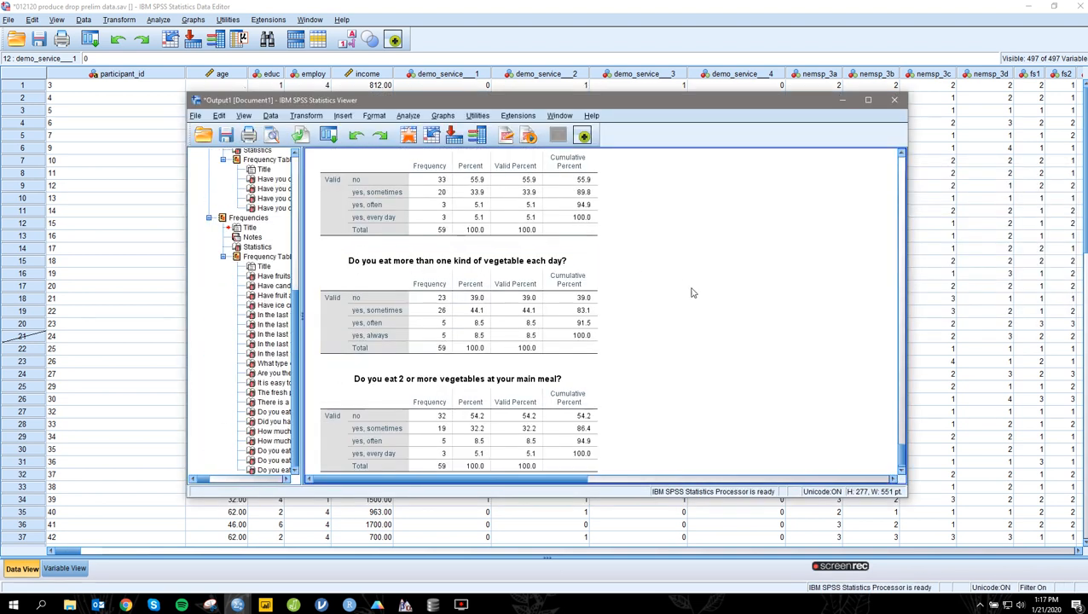
Examine the new Statistics summary and the frequency tables for home food availability and the food security questions.
scroll(716, 298, up, 10)
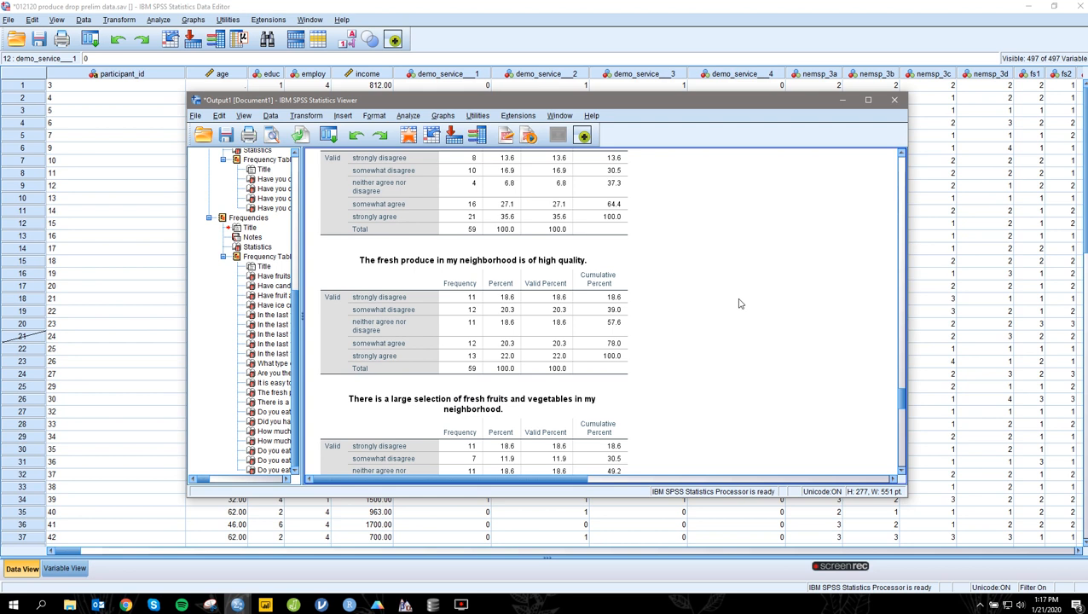
scroll(735, 298, up, 15)
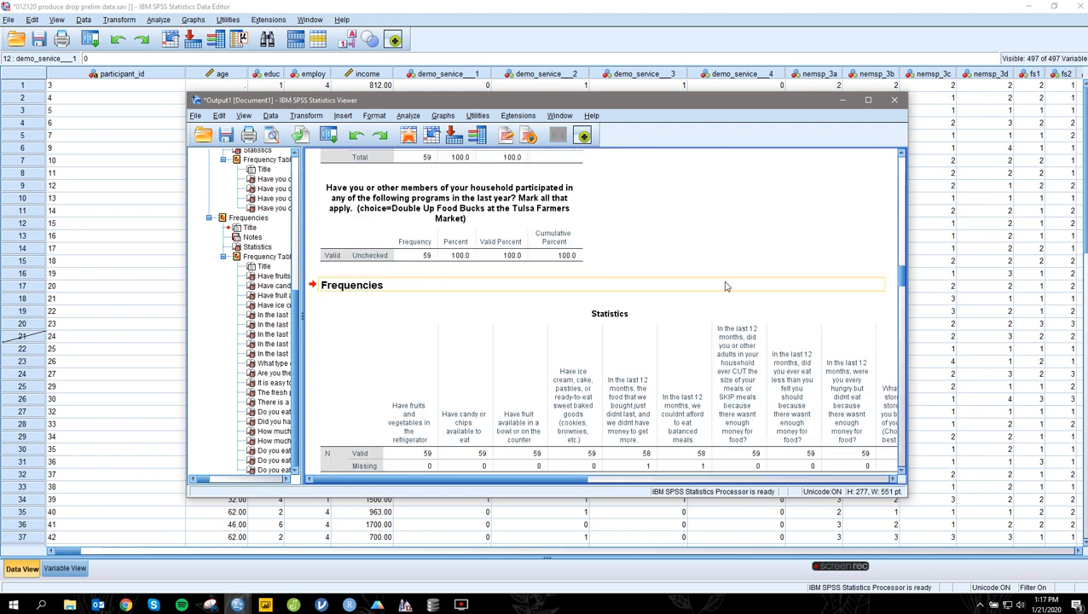
scroll(716, 291, up, 3)
scroll(699, 312, down, 4)
click(691, 320)
scroll(690, 320, down, 5)
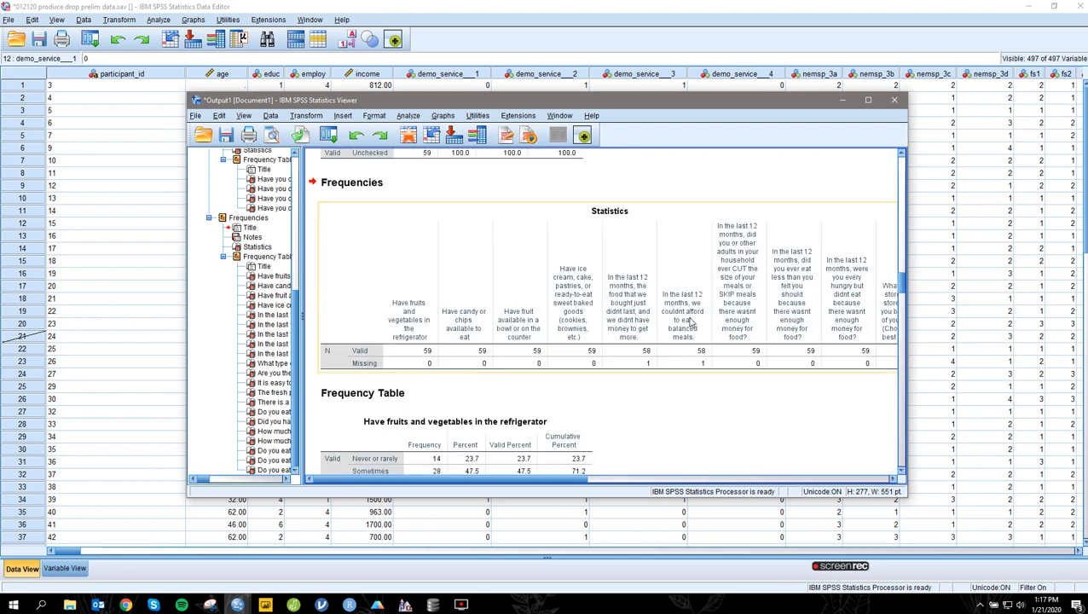
click(579, 322)
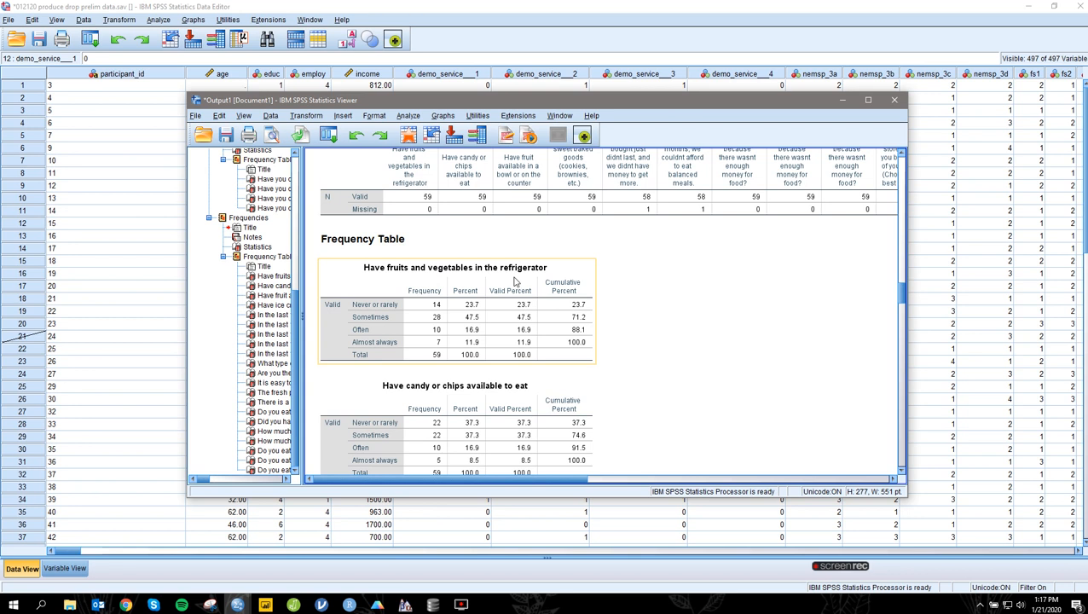
click(527, 376)
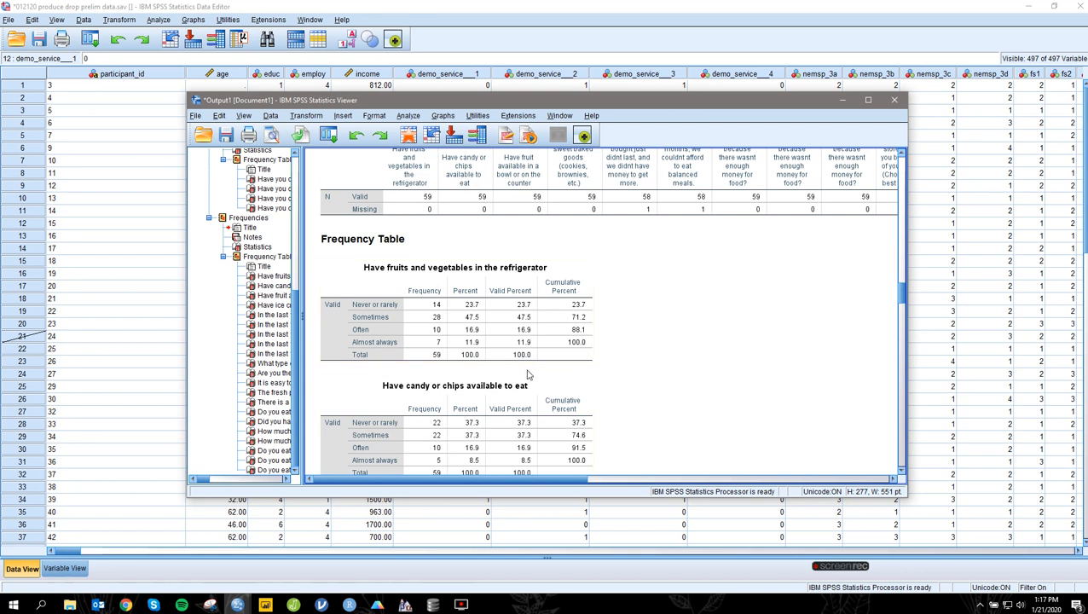
scroll(529, 373, down, 3)
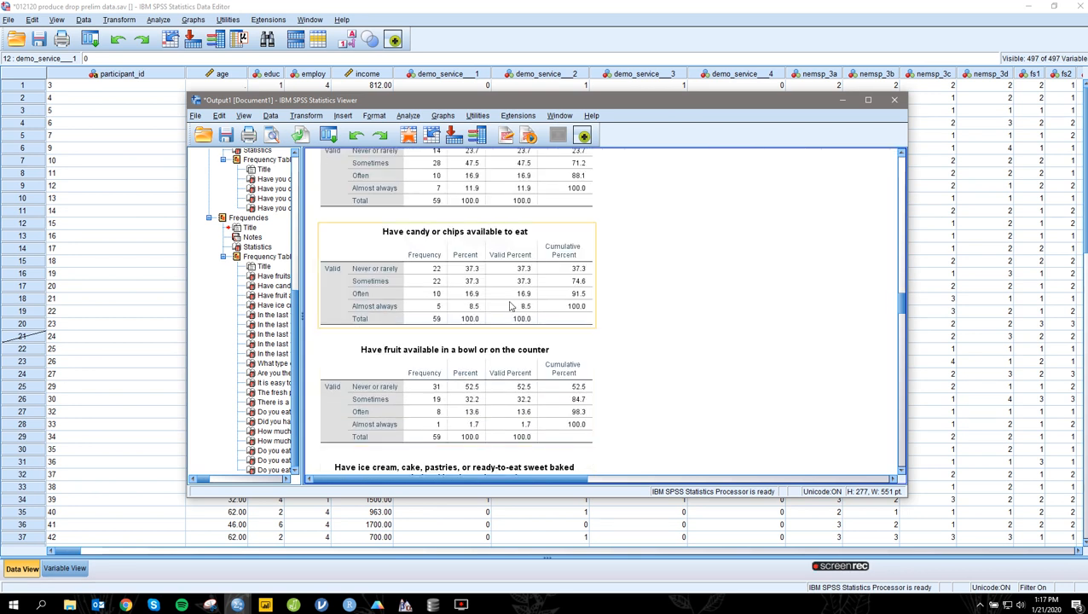
scroll(520, 332, down, 4)
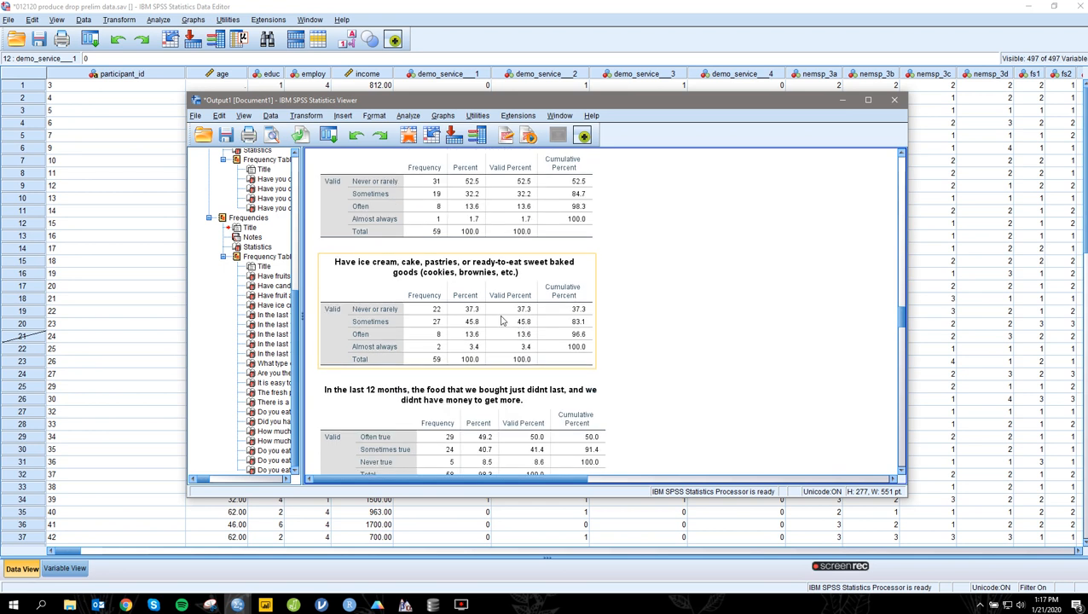
scroll(502, 317, down, 1)
scroll(503, 318, down, 8)
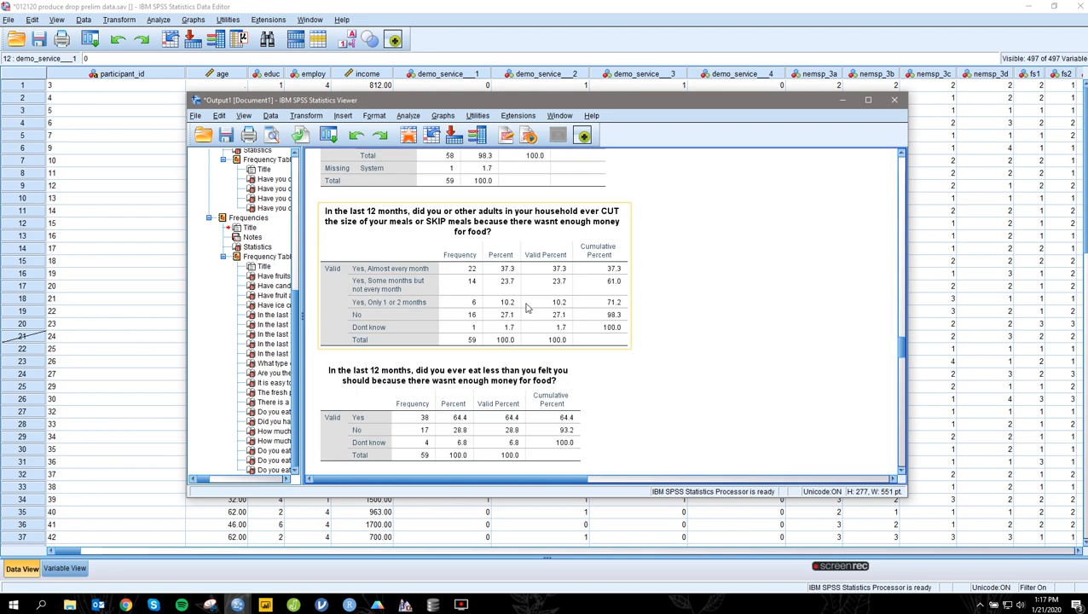
scroll(550, 229, up, 1)
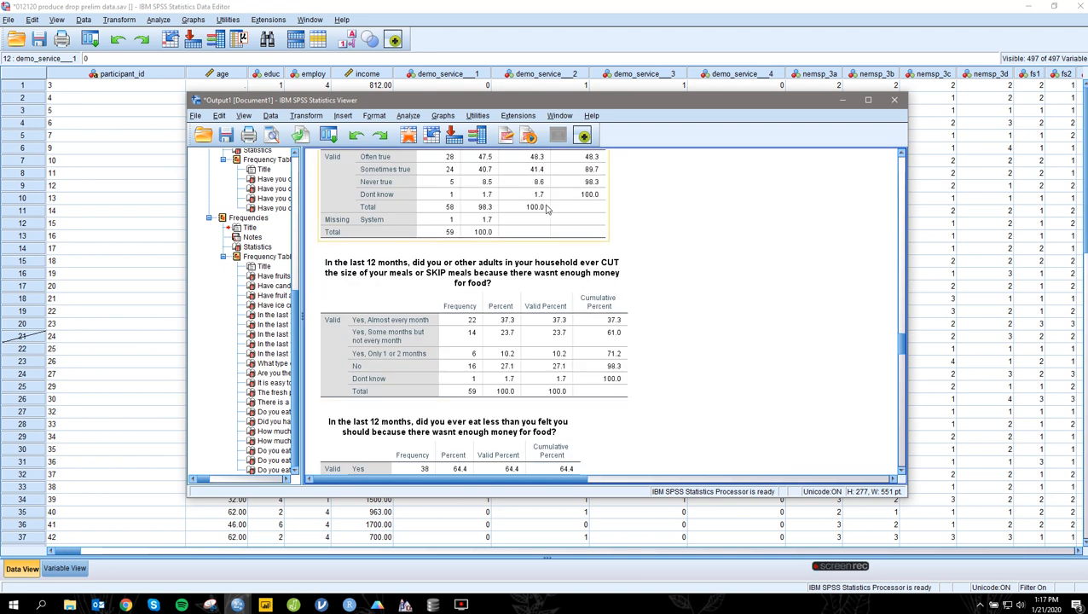
scroll(545, 316, down, 5)
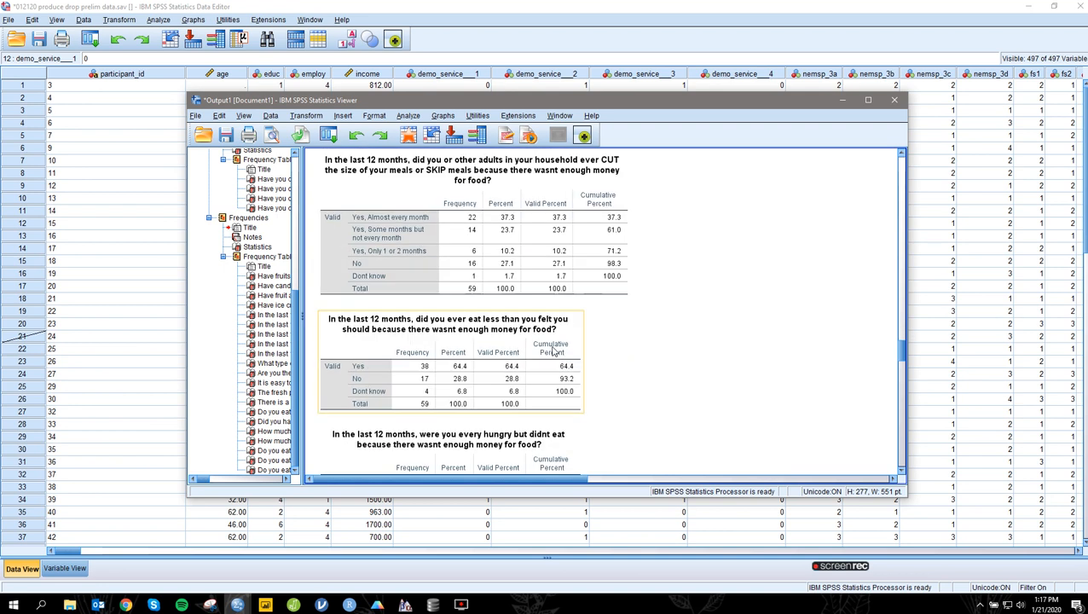
Examine the frequency tables for store type, grocery shopping responsibility, neighborhood produce access and fruit and vegetable consumption.
scroll(564, 345, down, 4)
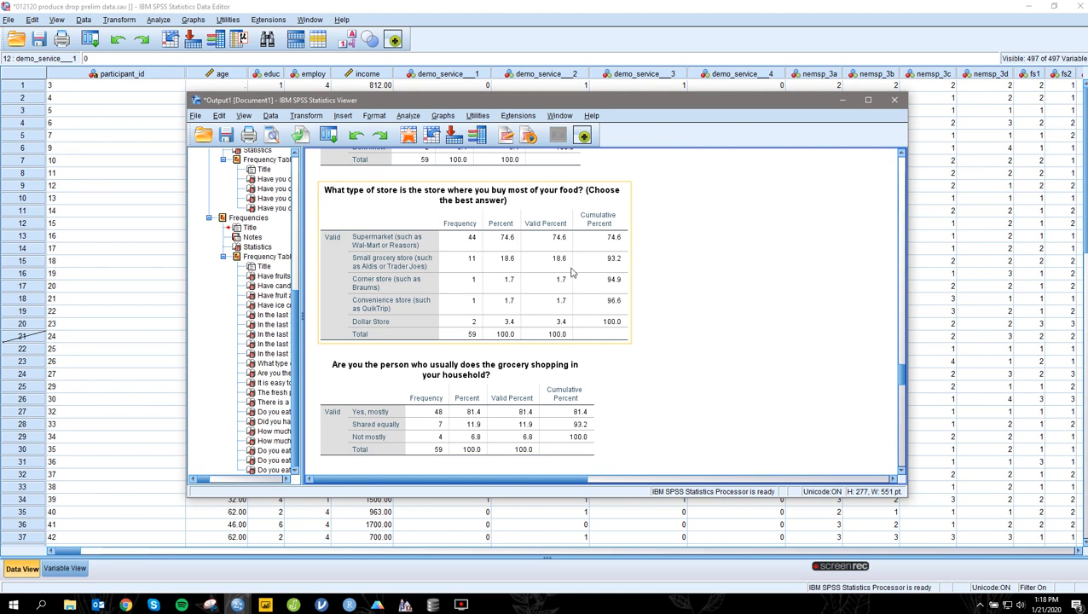
scroll(561, 312, down, 6)
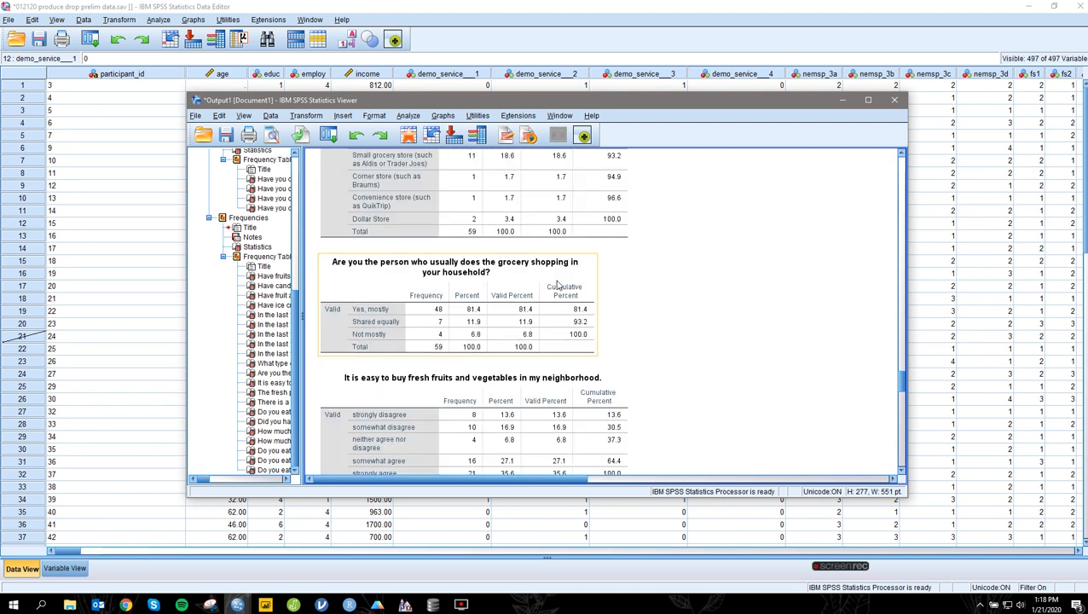
scroll(551, 271, down, 2)
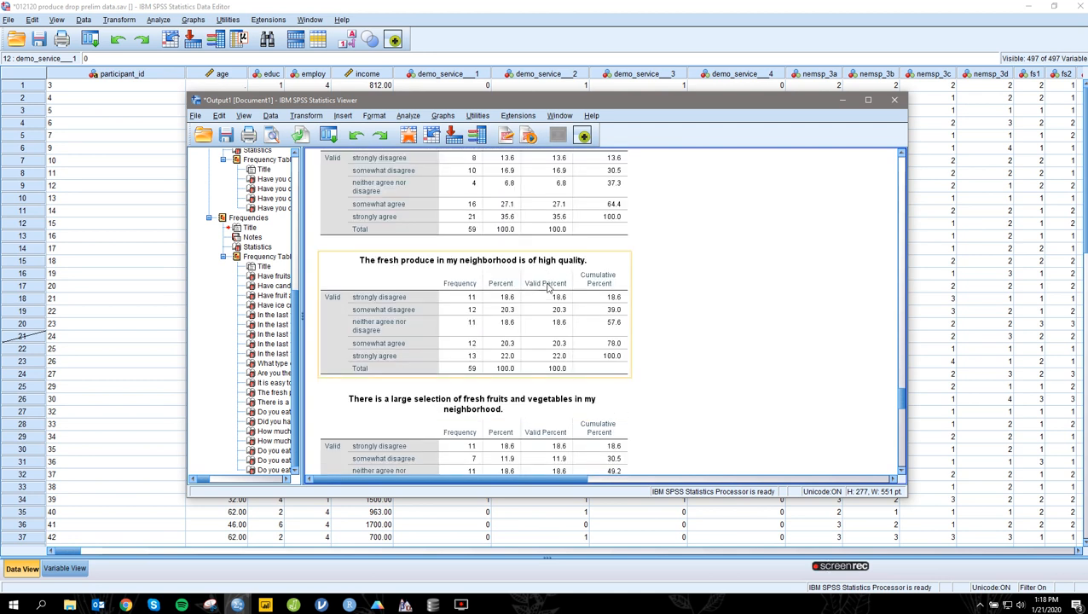
scroll(573, 247, up, 2)
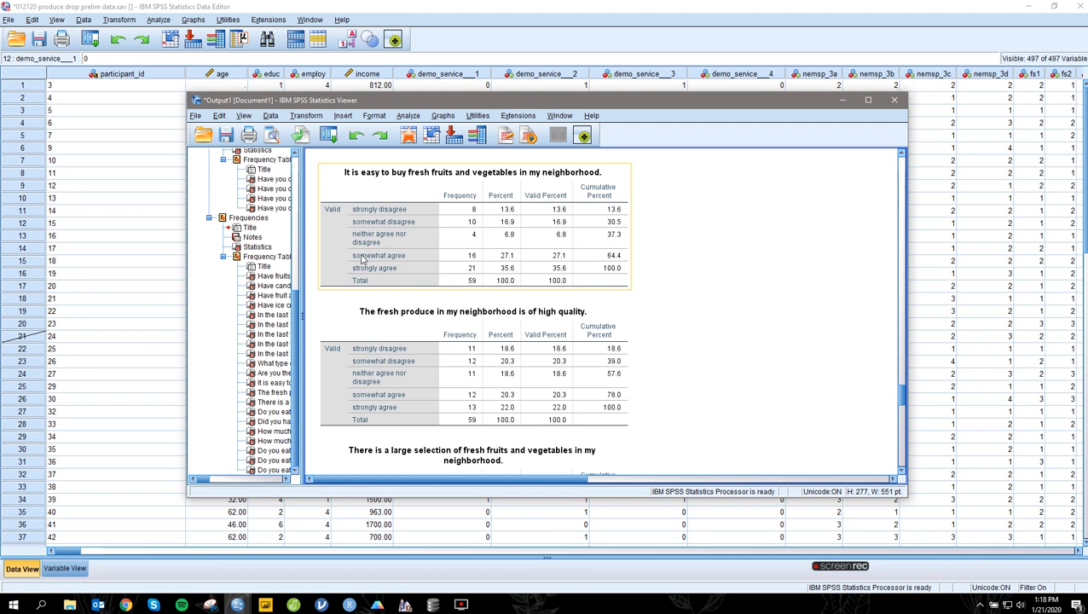
scroll(692, 204, down, 5)
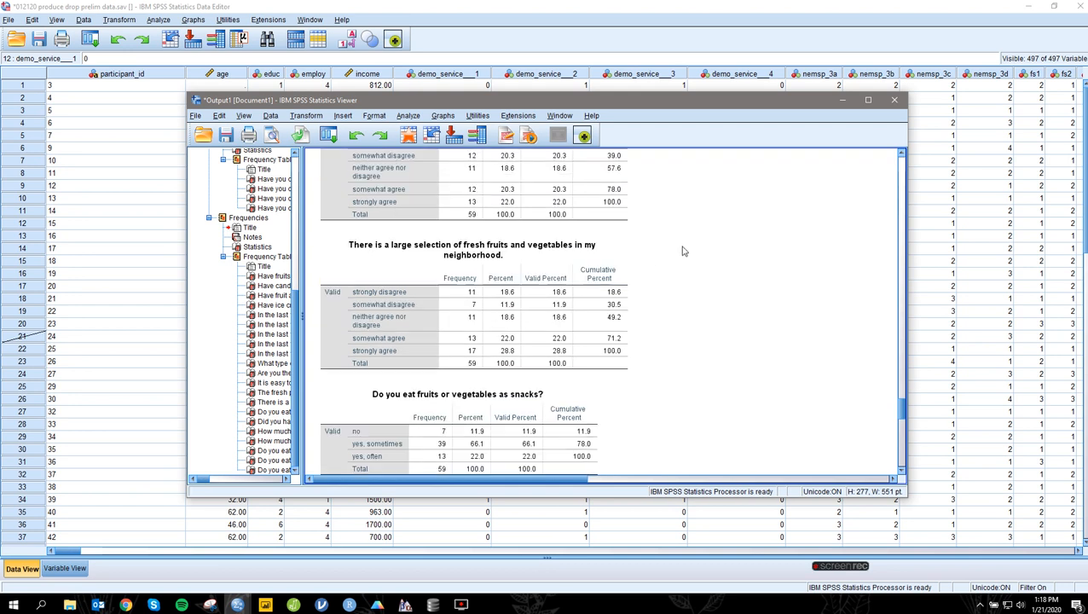
scroll(675, 262, down, 2)
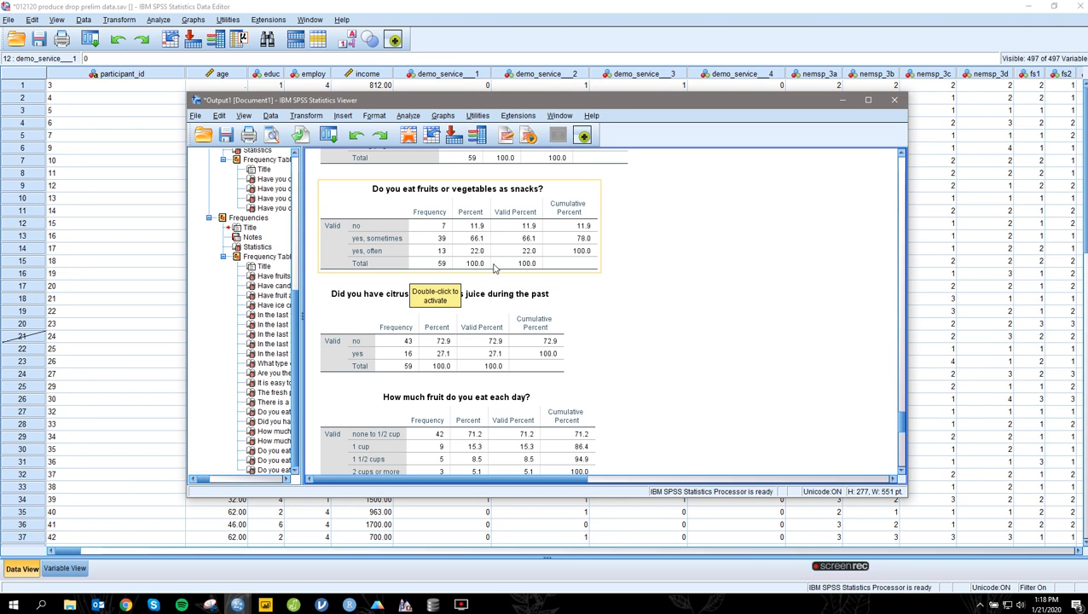
scroll(493, 273, down, 3)
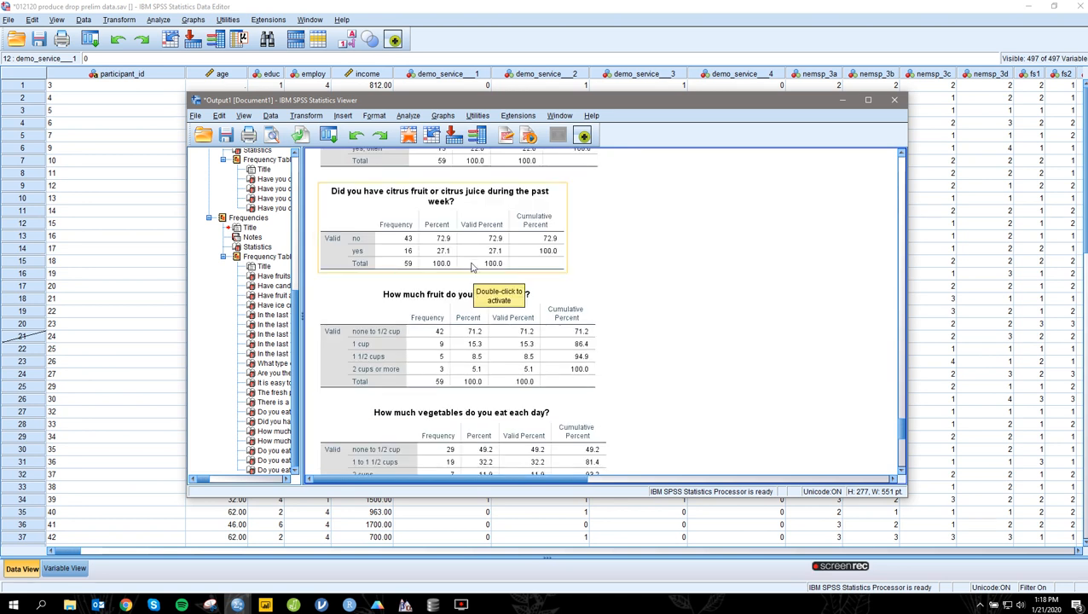
scroll(471, 267, down, 2)
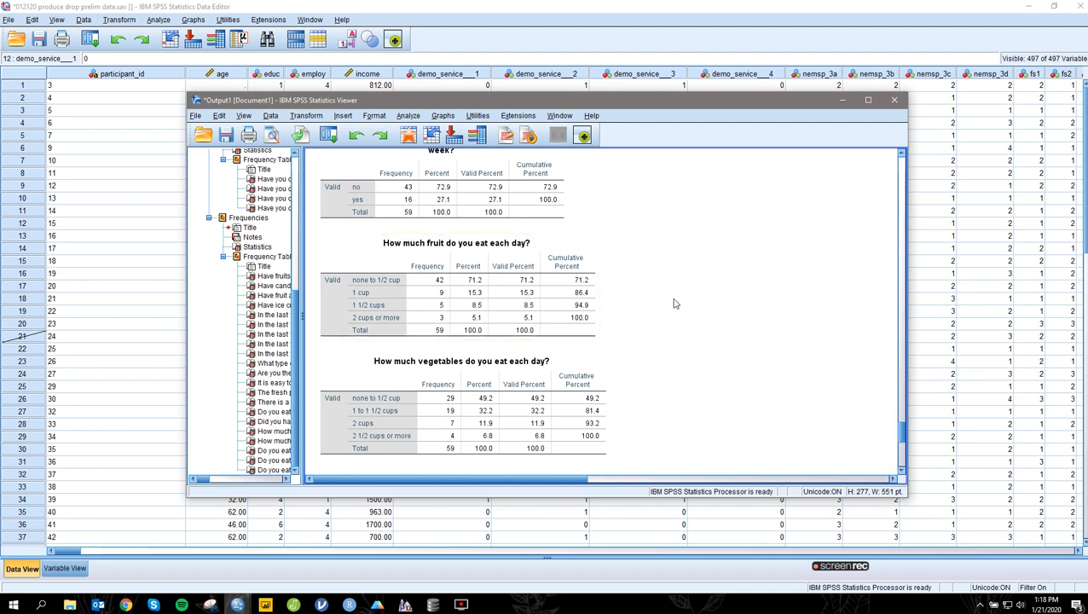
scroll(618, 328, down, 5)
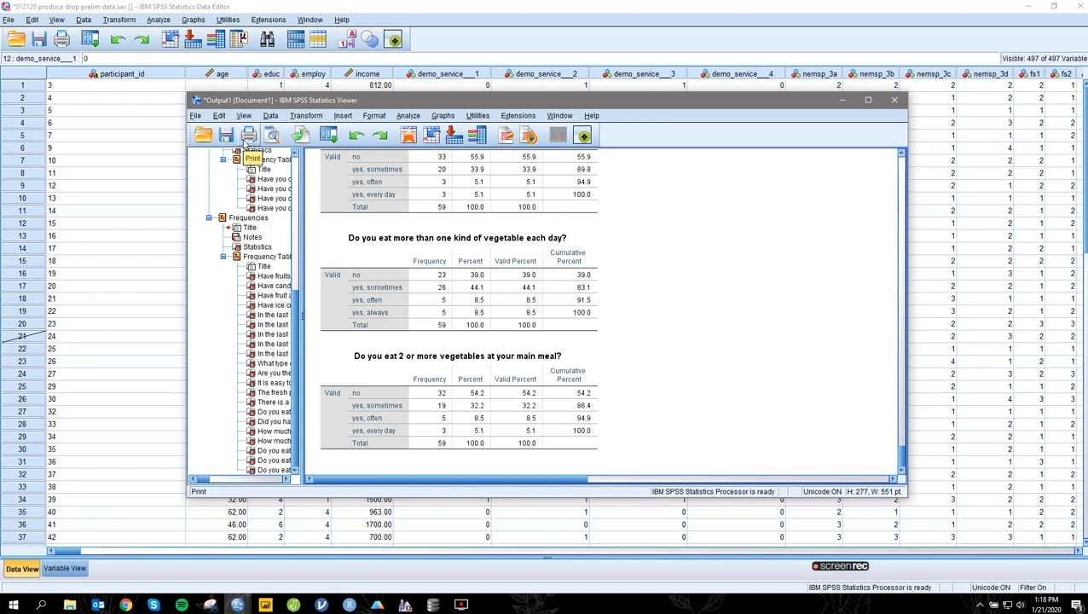
Start saving the output under a new name, in Culinary Medicine > Produce Drop > 012120 produce drop data pull on the O: drive.
click(197, 115)
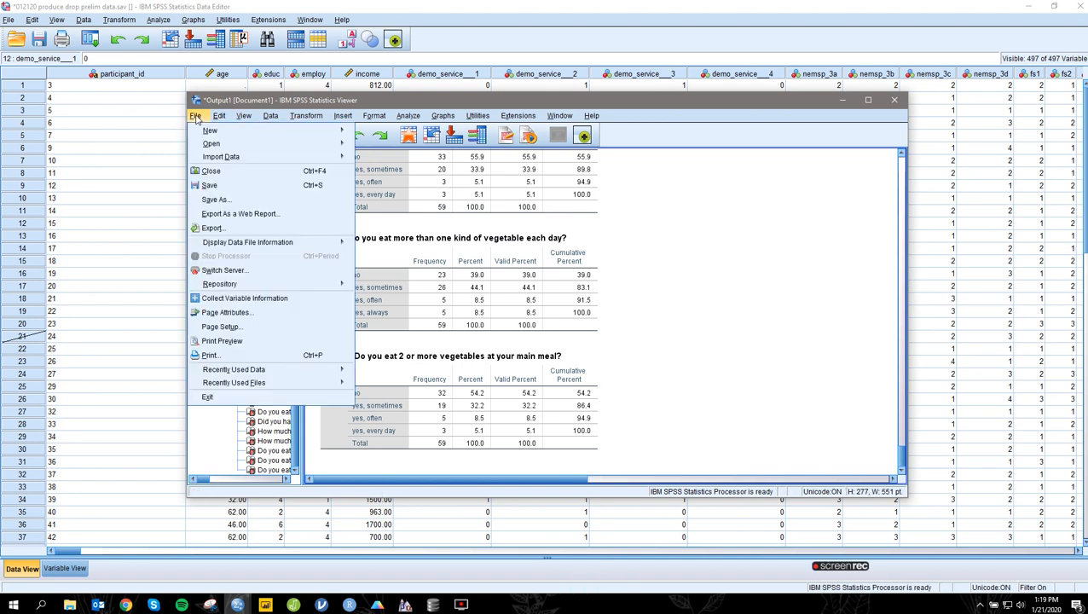
click(220, 199)
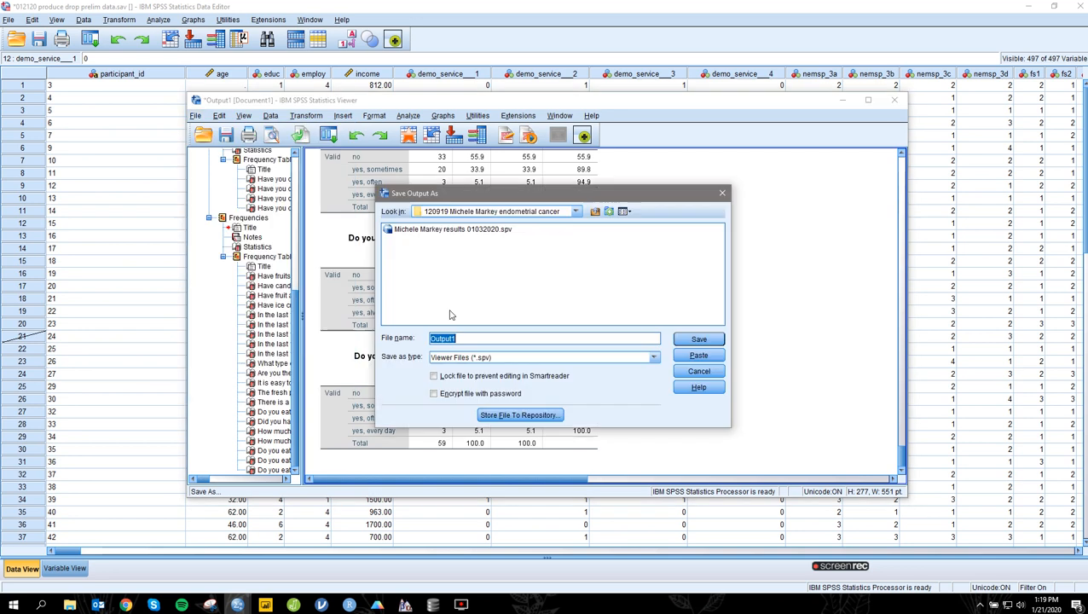
click(543, 212)
scroll(511, 239, up, 3)
scroll(503, 257, down, 1)
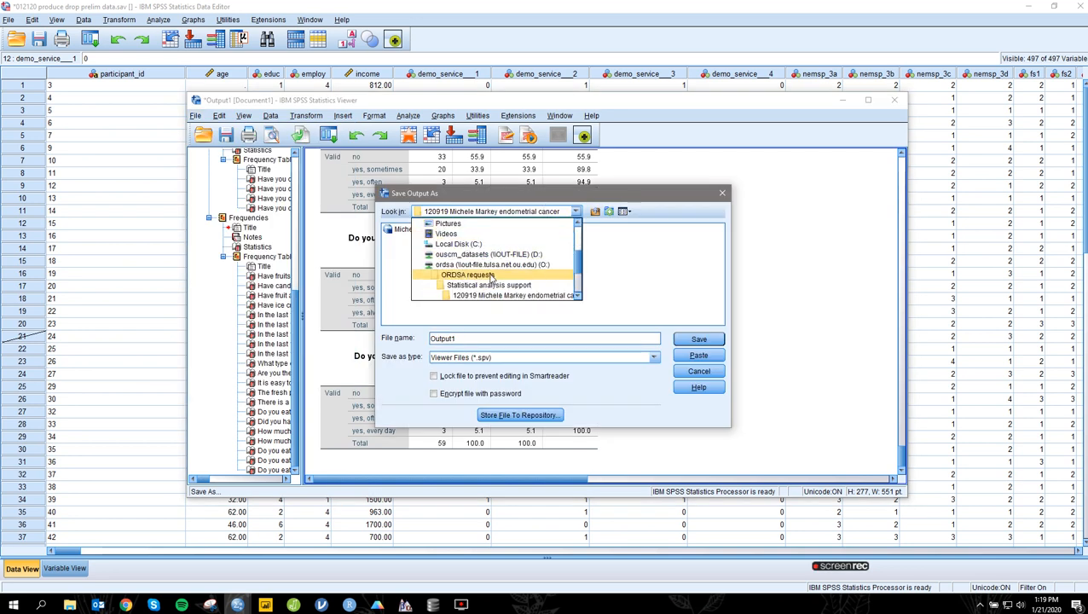
click(499, 265)
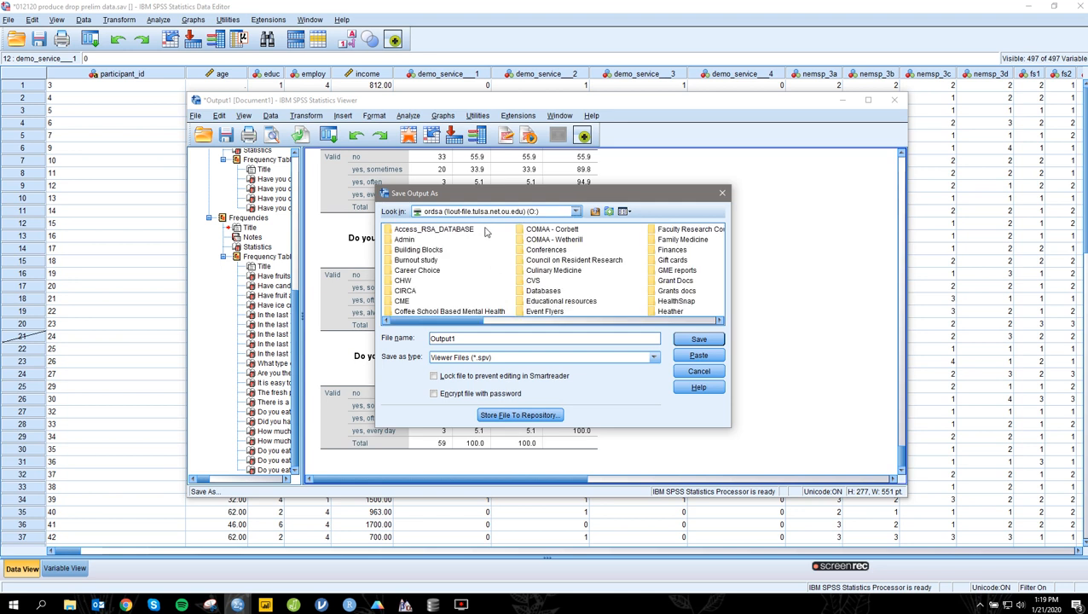
click(554, 271)
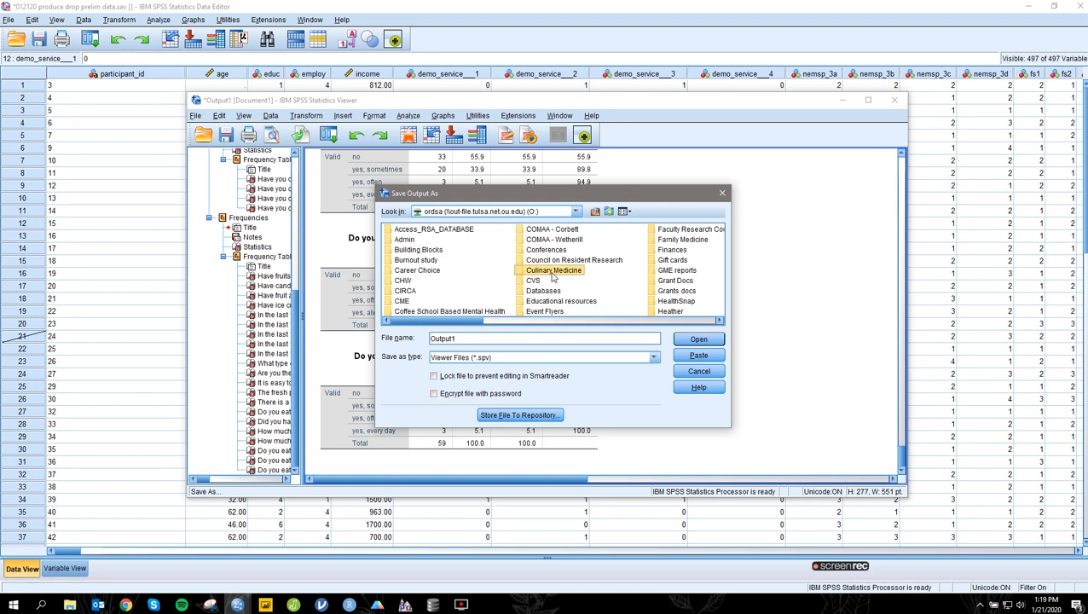
double_click(525, 273)
click(437, 249)
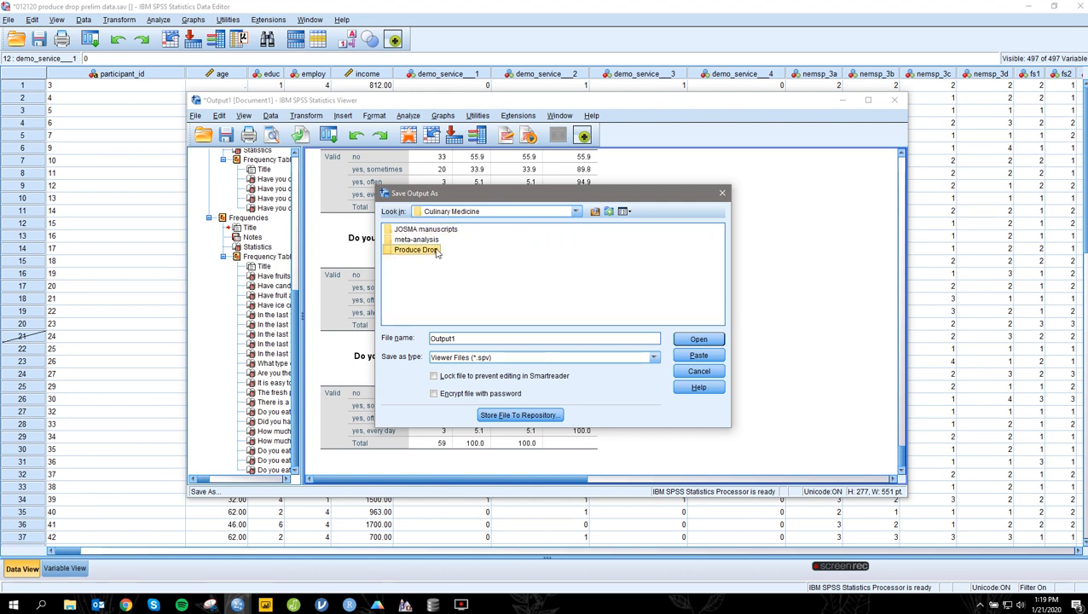
double_click(387, 251)
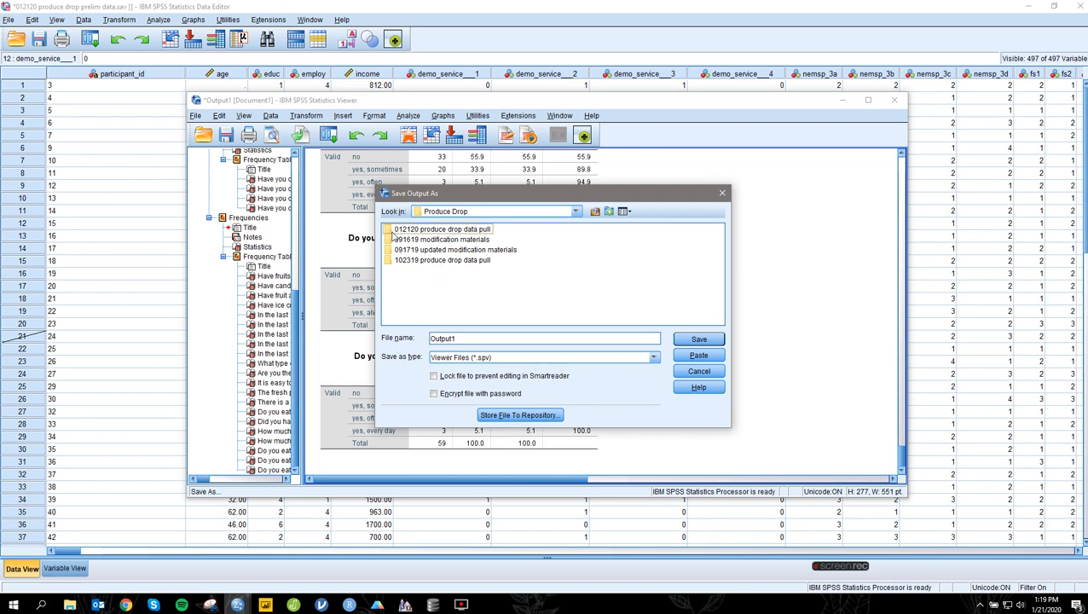
click(390, 231)
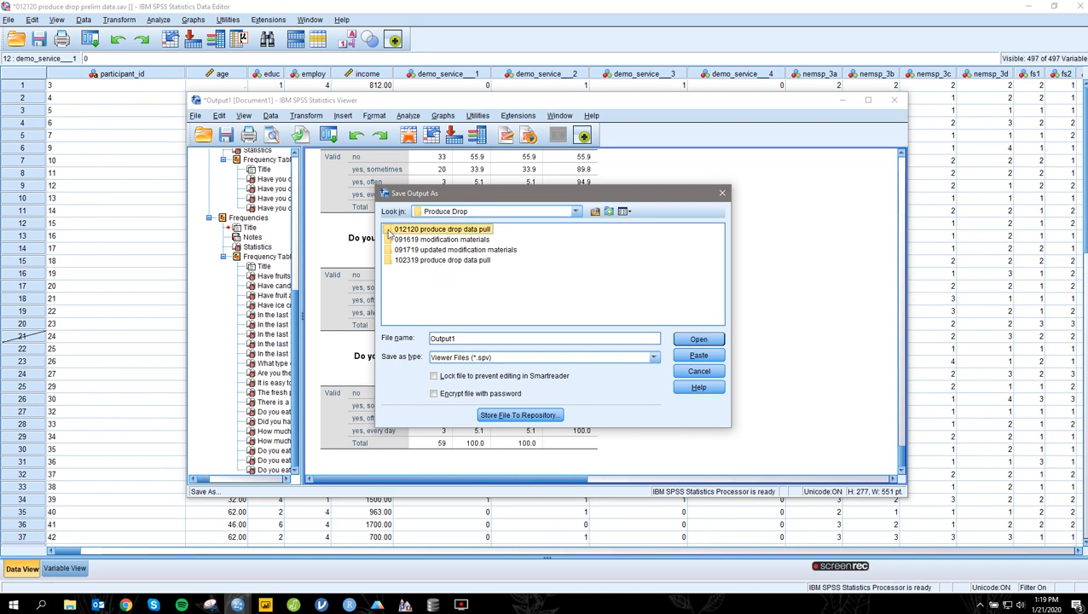
double_click(390, 231)
Name the output file "produce drop prelim output 012120" and save it as a Viewer file (.spv).
text(produce drop)
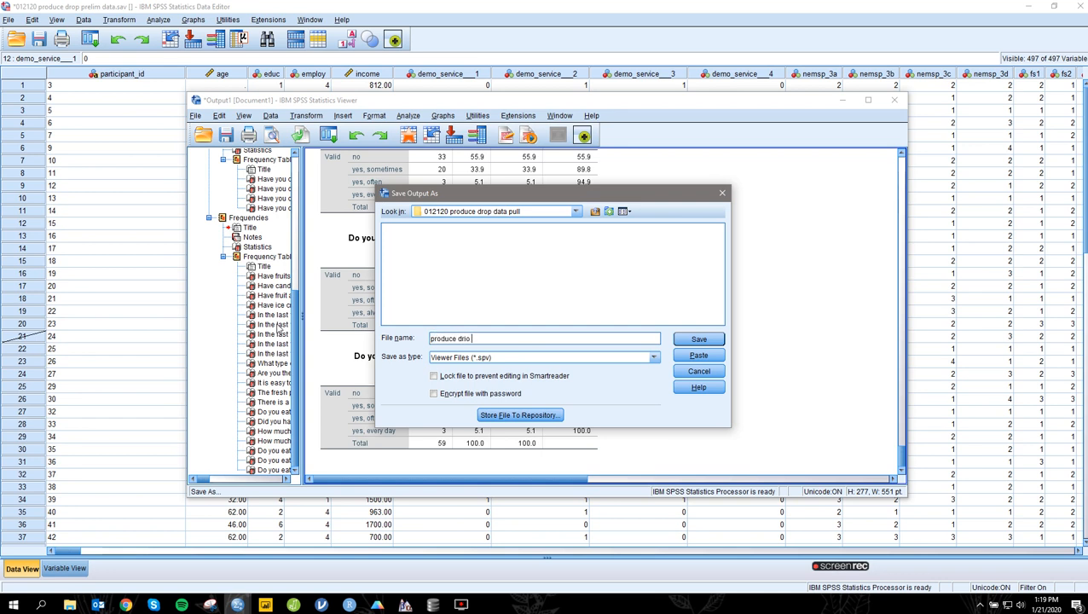
text(op prelim output 012120)
click(715, 339)
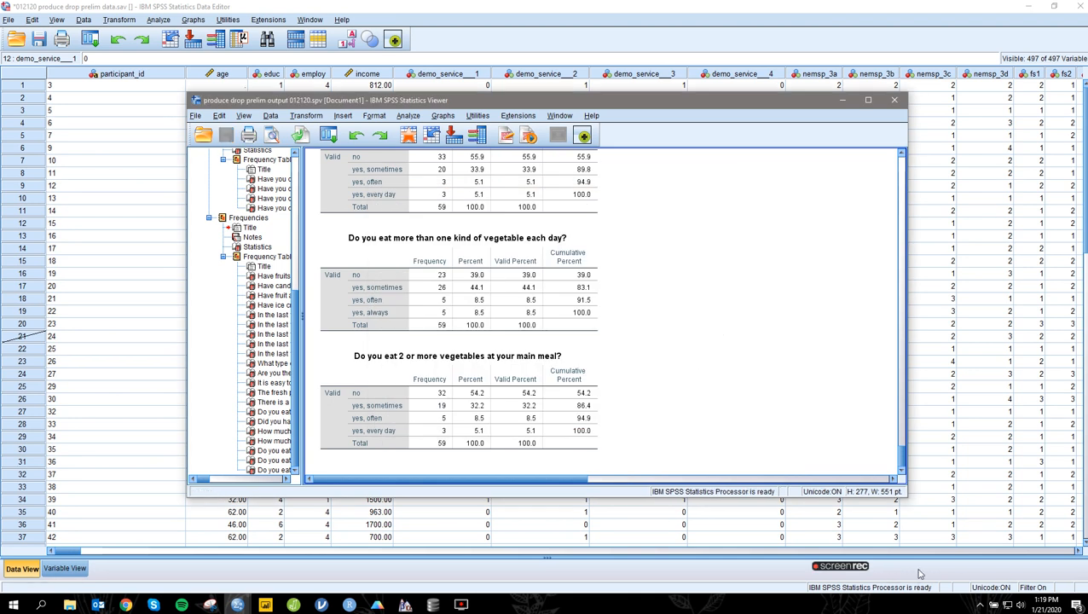
mouse_move(860, 571)
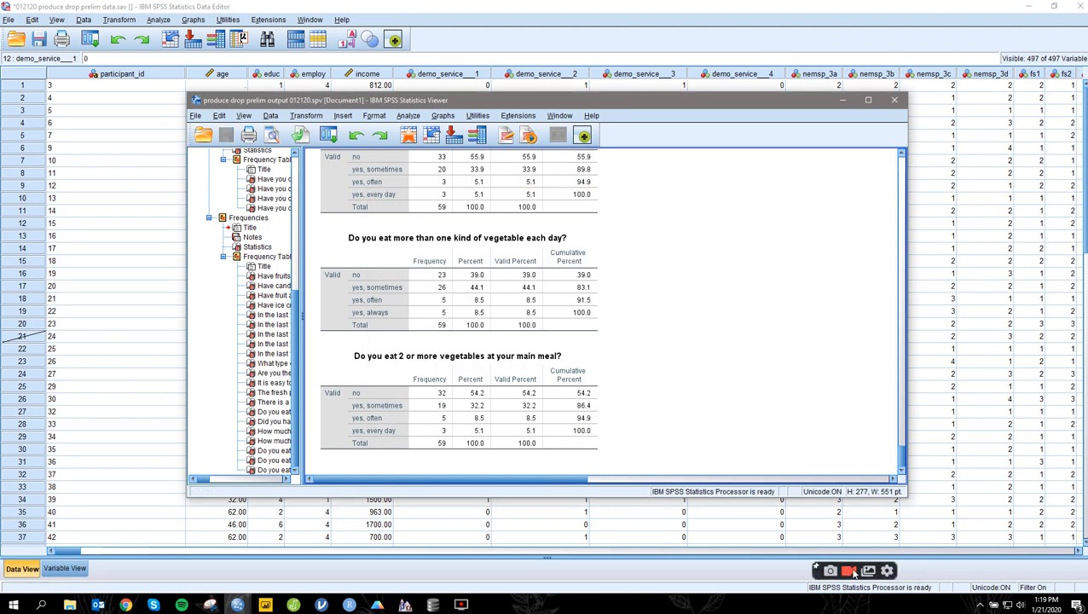